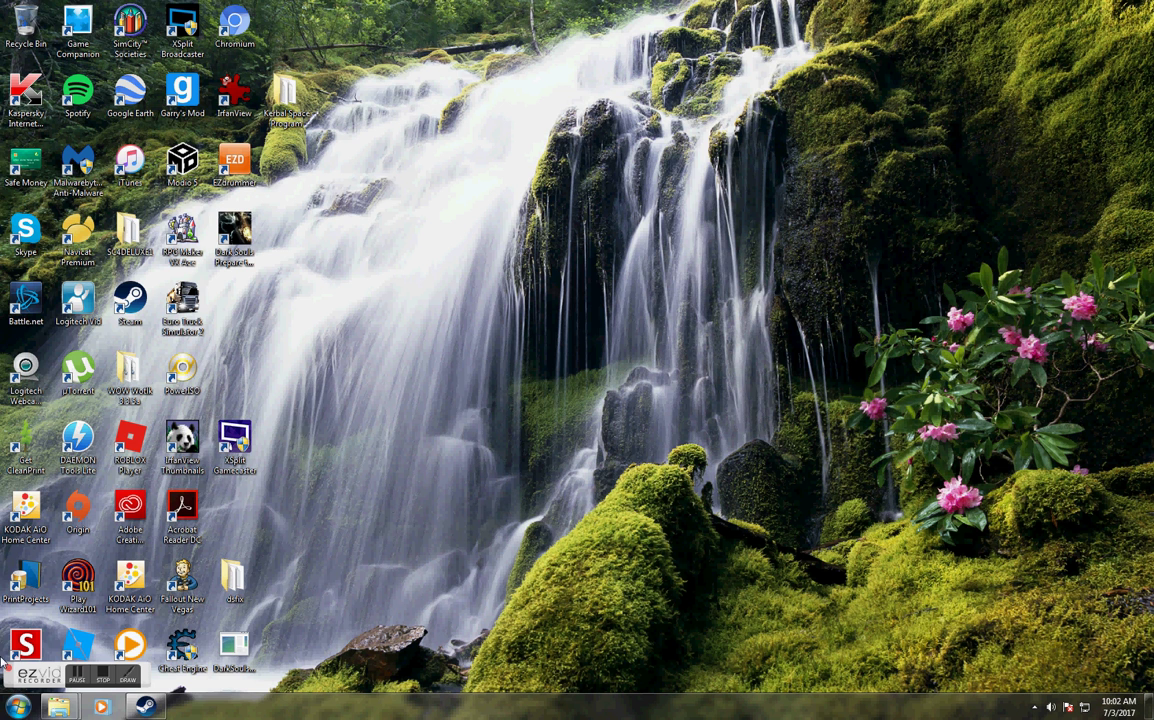
Step: Launch the BeamNG.drive.x86 application from the Bin32 folder of BeamNG Drive in Program Files on the C: drive
{"action": "left_click", "coordinate": [18, 707]}
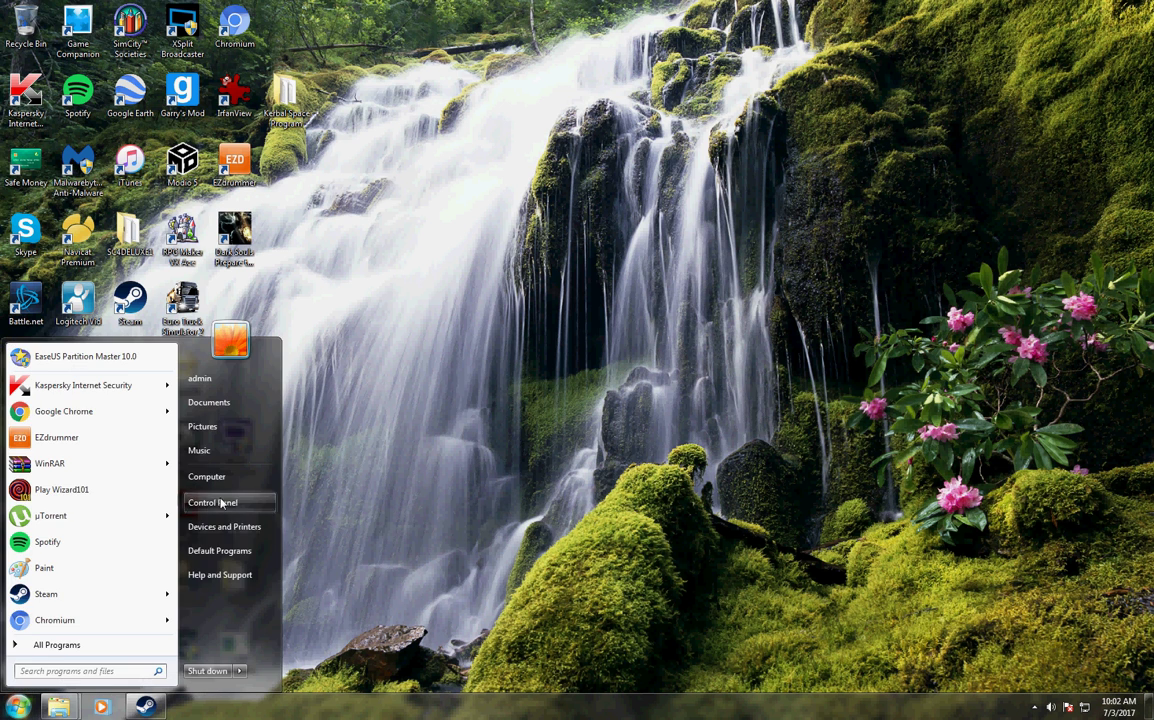
{"action": "left_click", "coordinate": [207, 476]}
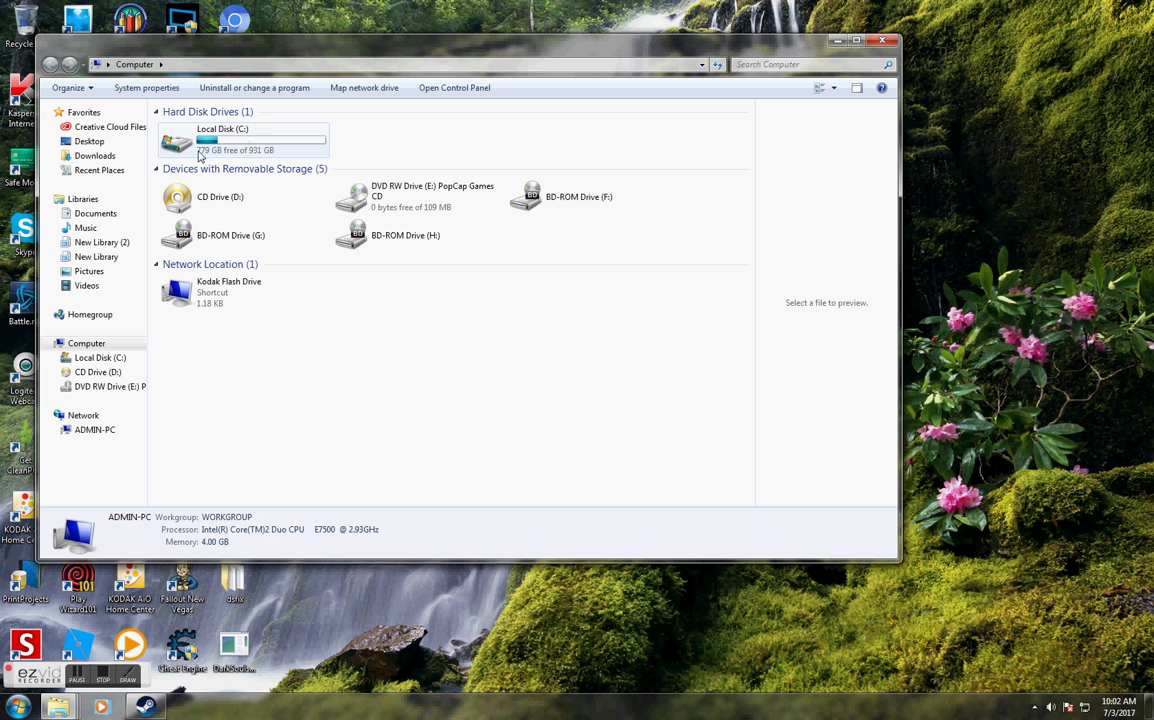
{"action": "double_click", "coordinate": [222, 135]}
{"action": "double_click", "coordinate": [205, 156]}
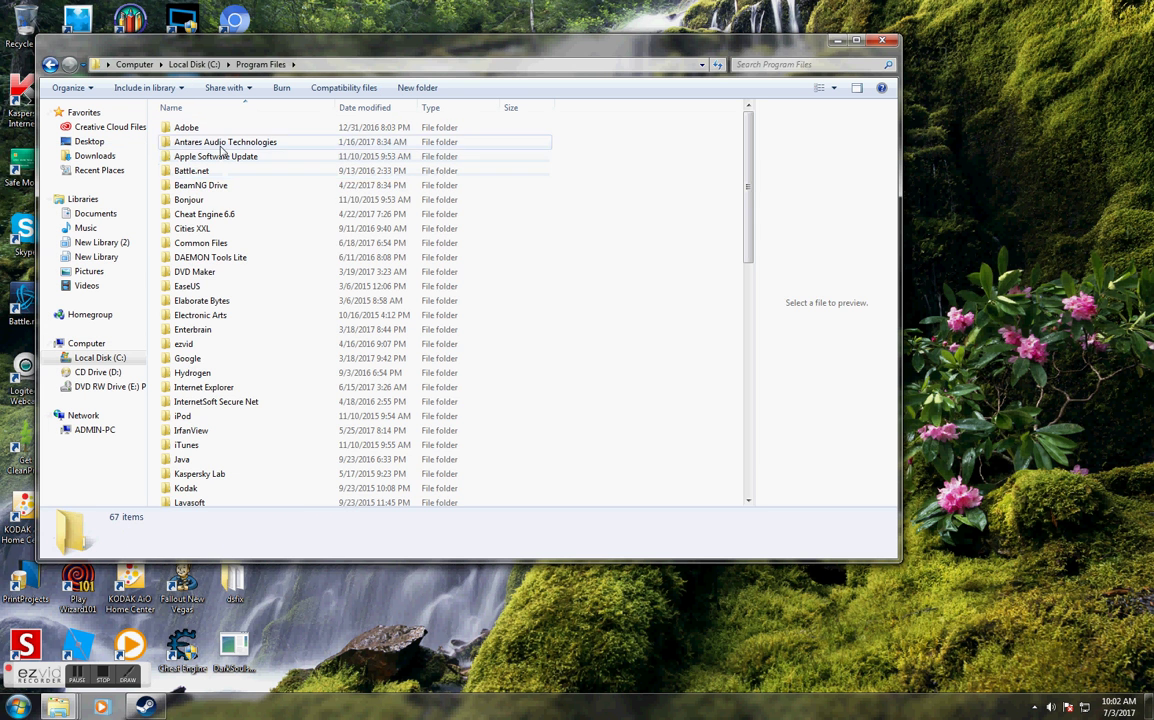
{"action": "double_click", "coordinate": [207, 186]}
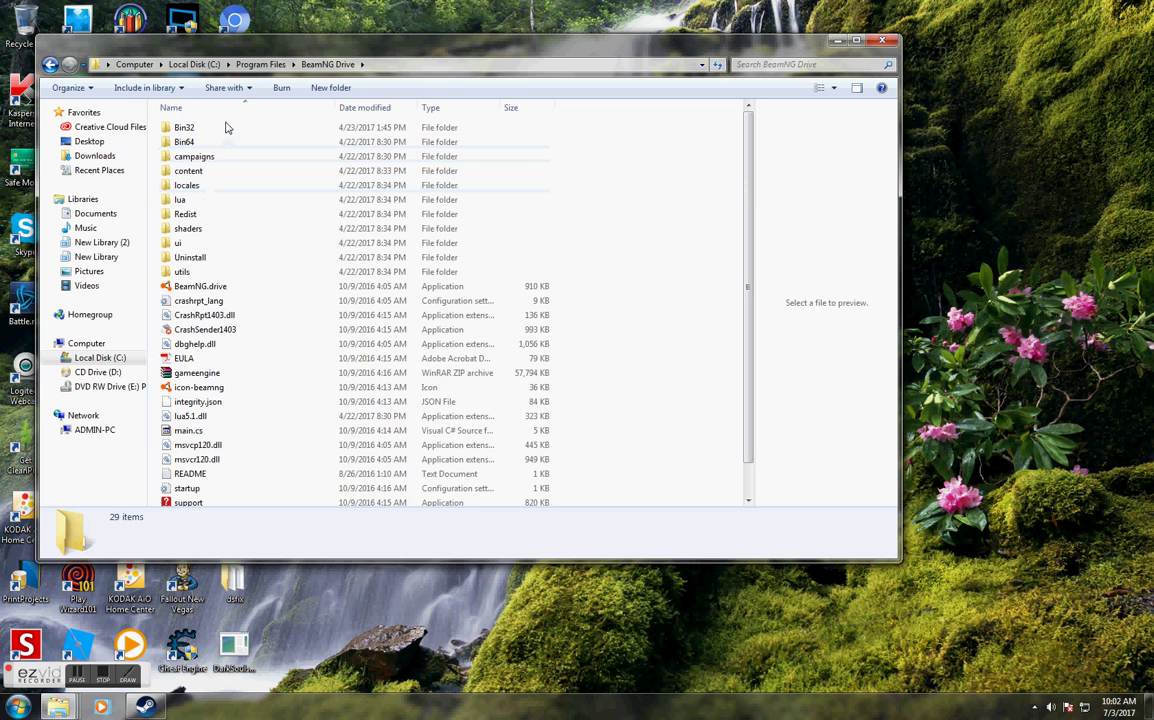
{"action": "double_click", "coordinate": [226, 127]}
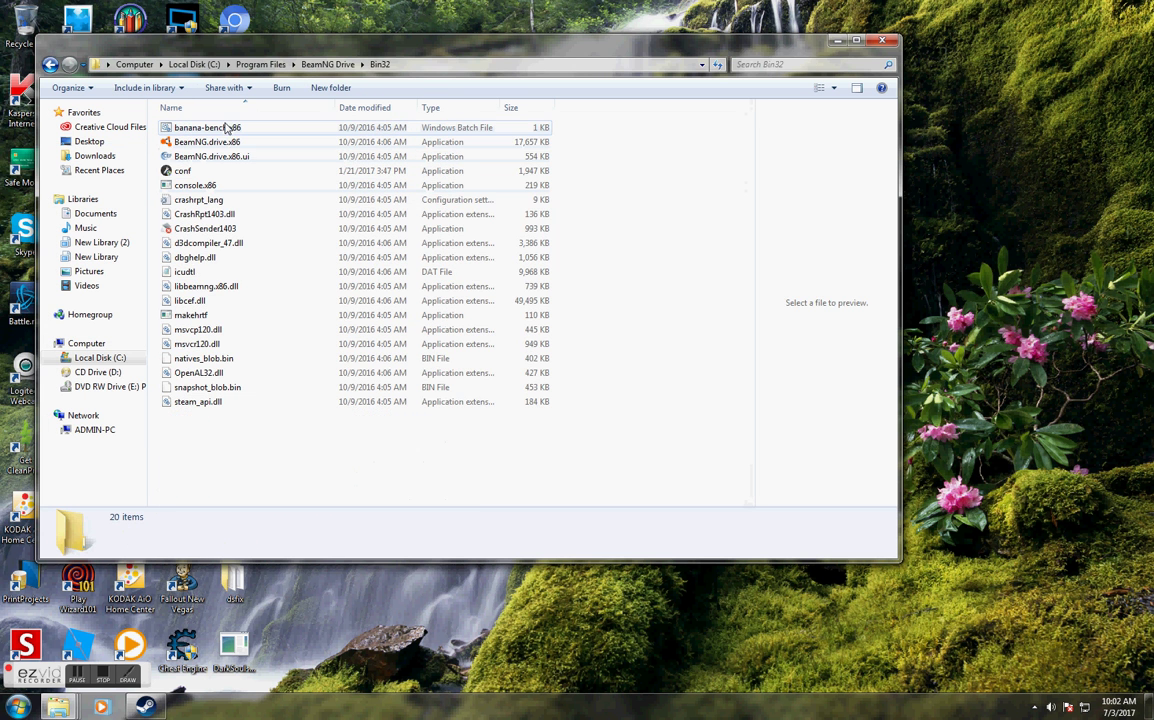
{"action": "double_click", "coordinate": [241, 142]}
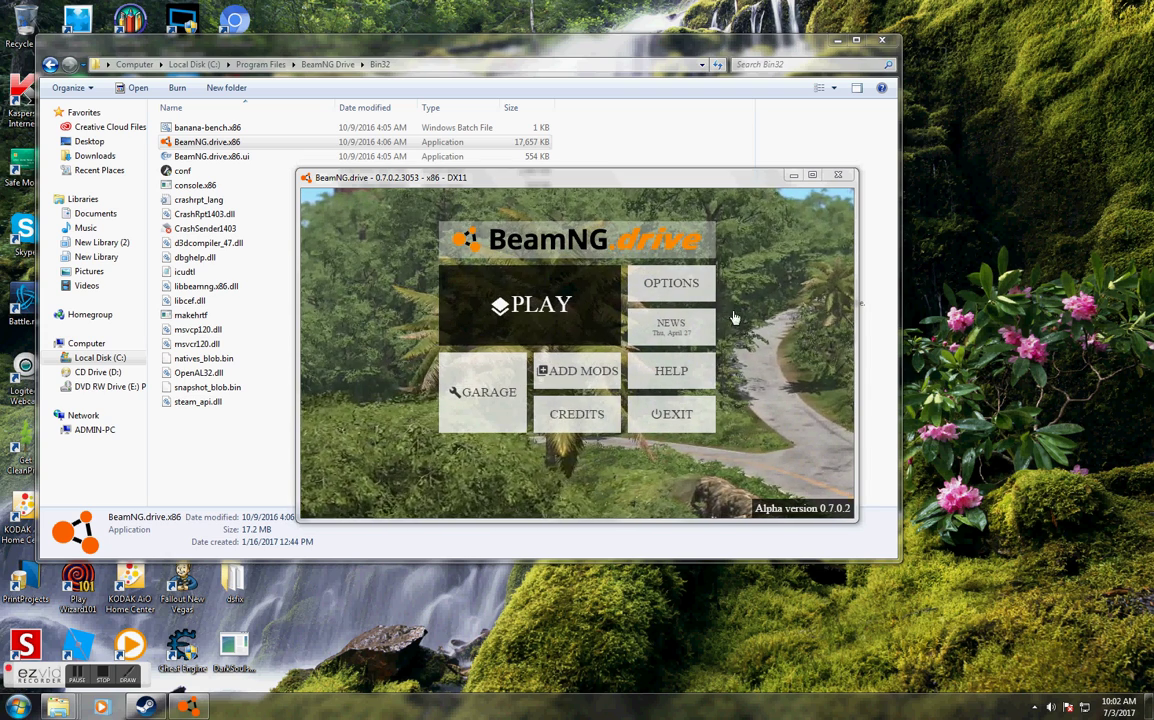
Step: Maximize the game window and start a Freeroam session on Small Island, USA at the Default spawn point
{"action": "left_click", "coordinate": [812, 175]}
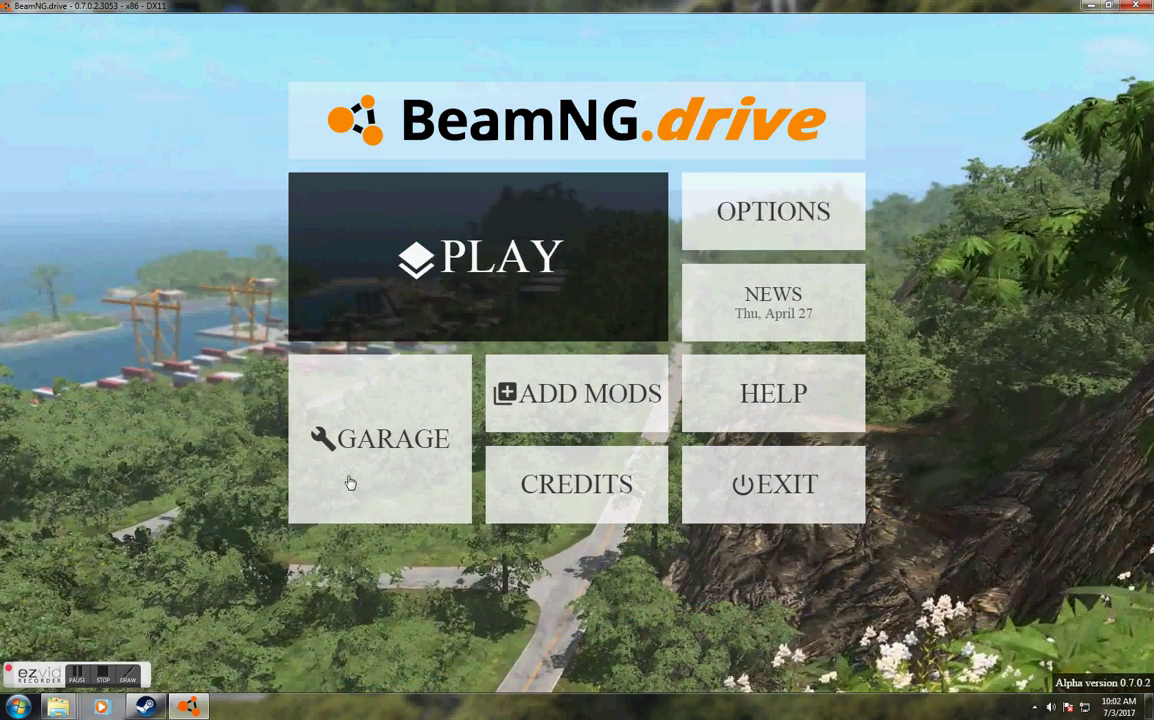
{"action": "left_click", "coordinate": [445, 255]}
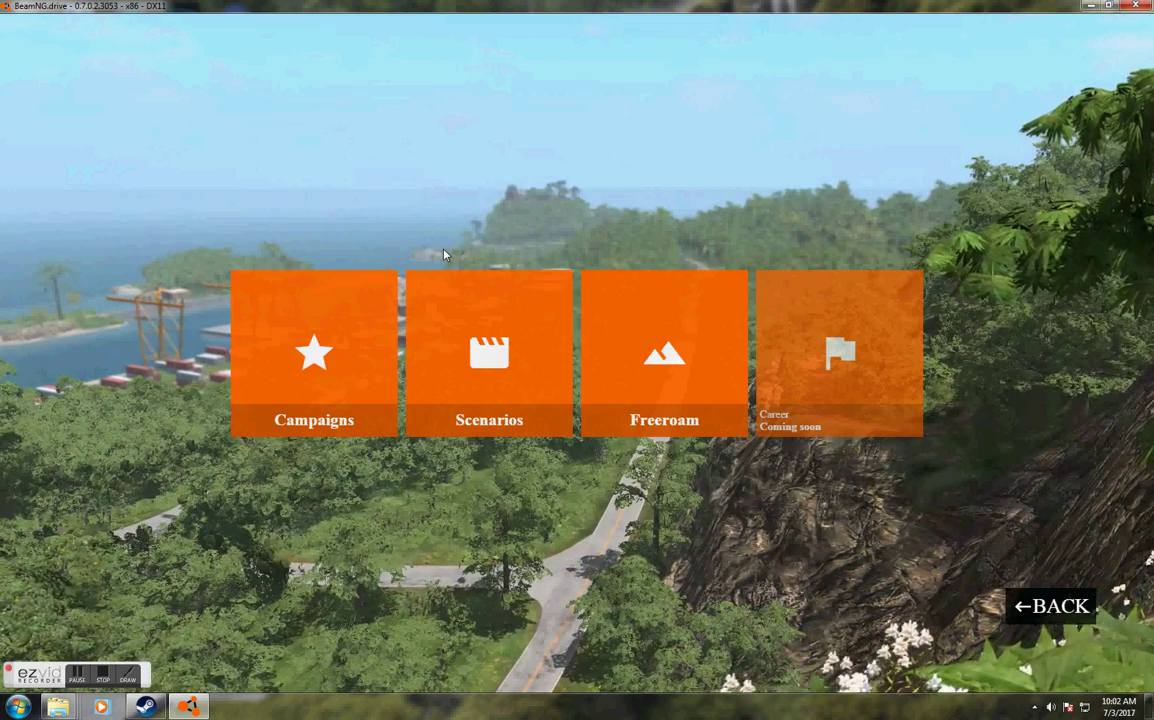
{"action": "left_click", "coordinate": [660, 312]}
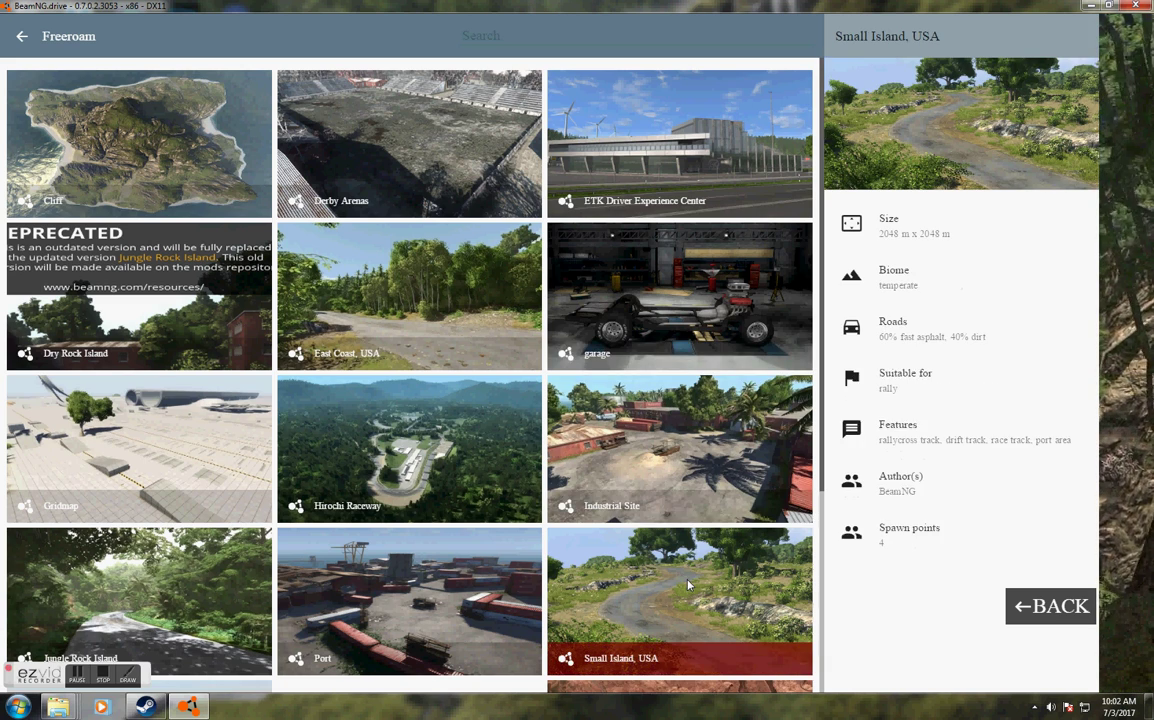
{"action": "left_click", "coordinate": [619, 535]}
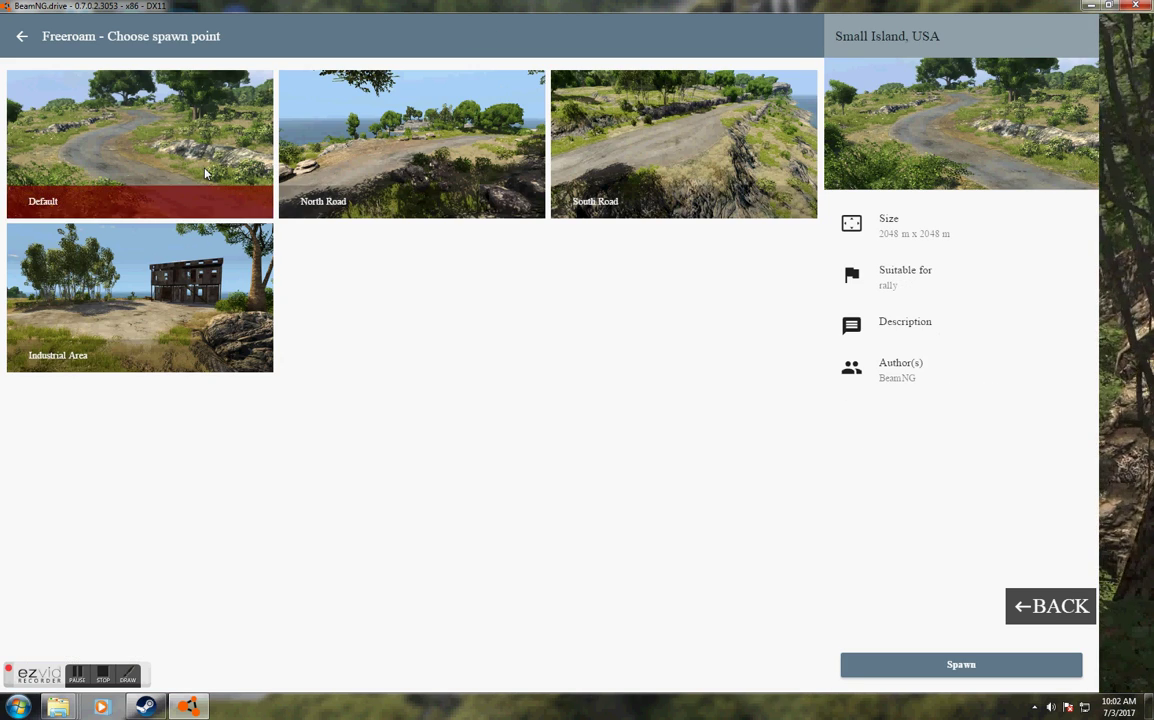
{"action": "left_click", "coordinate": [205, 174]}
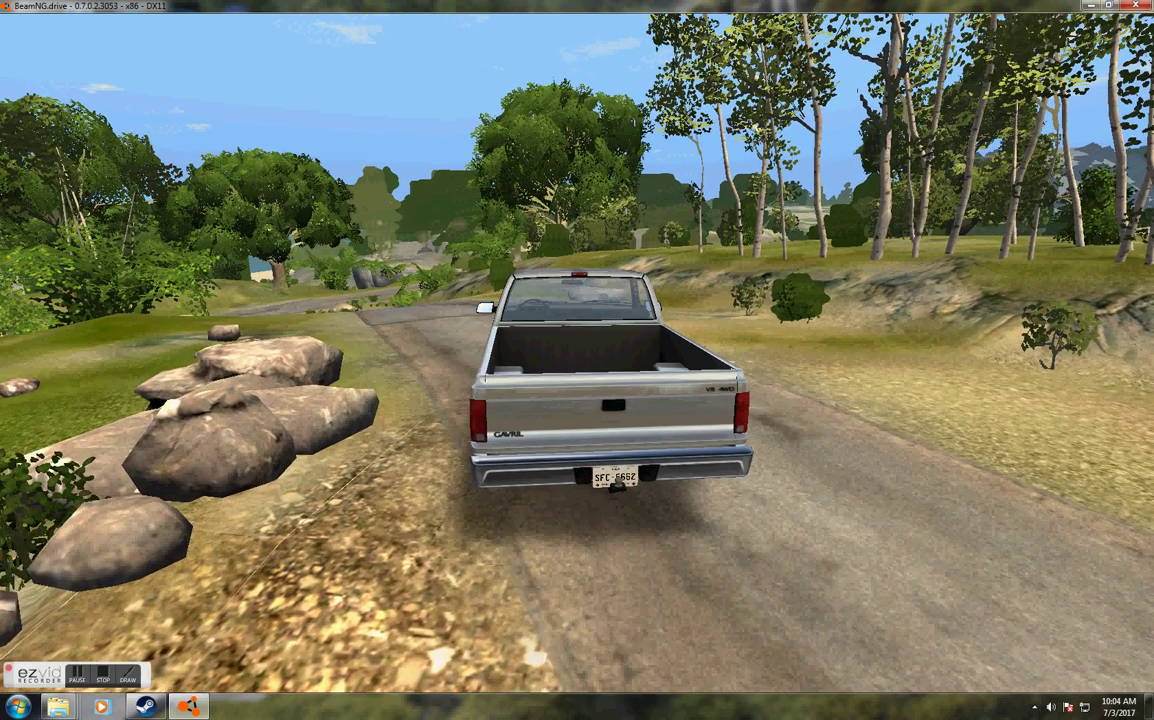
Step: Set the game's graphics resolution to 640 x 480 (4:3) 59Hz
{"action": "key", "text": "Escape"}
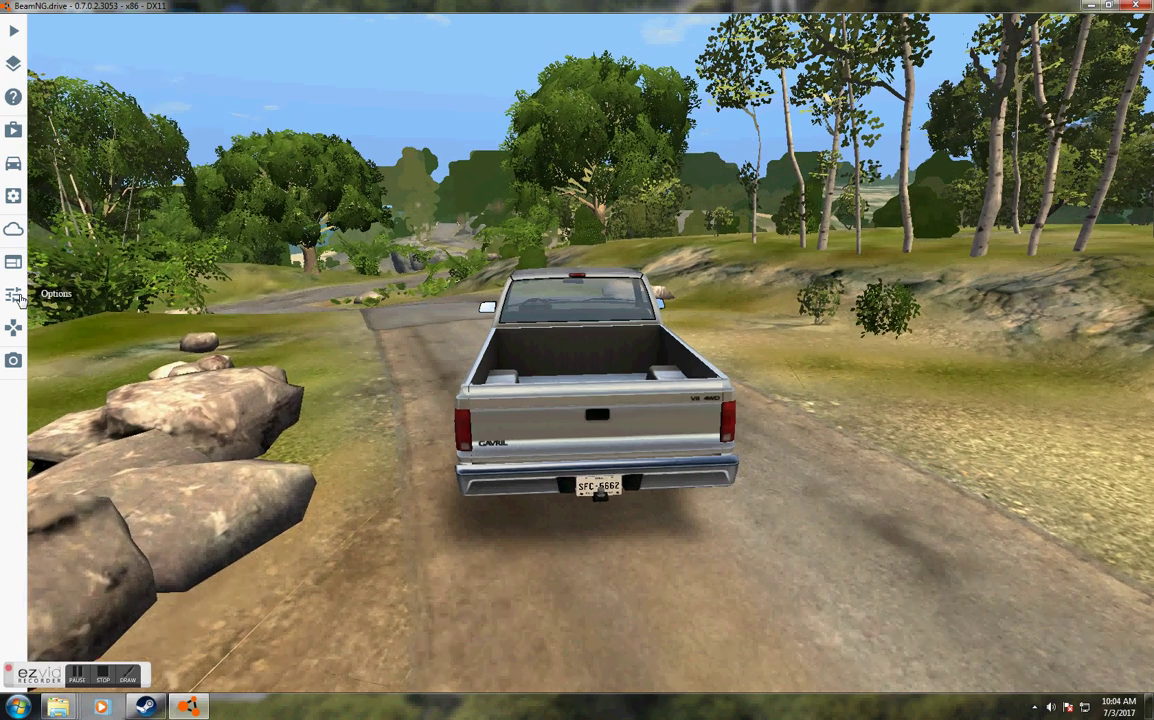
{"action": "left_click", "coordinate": [14, 295]}
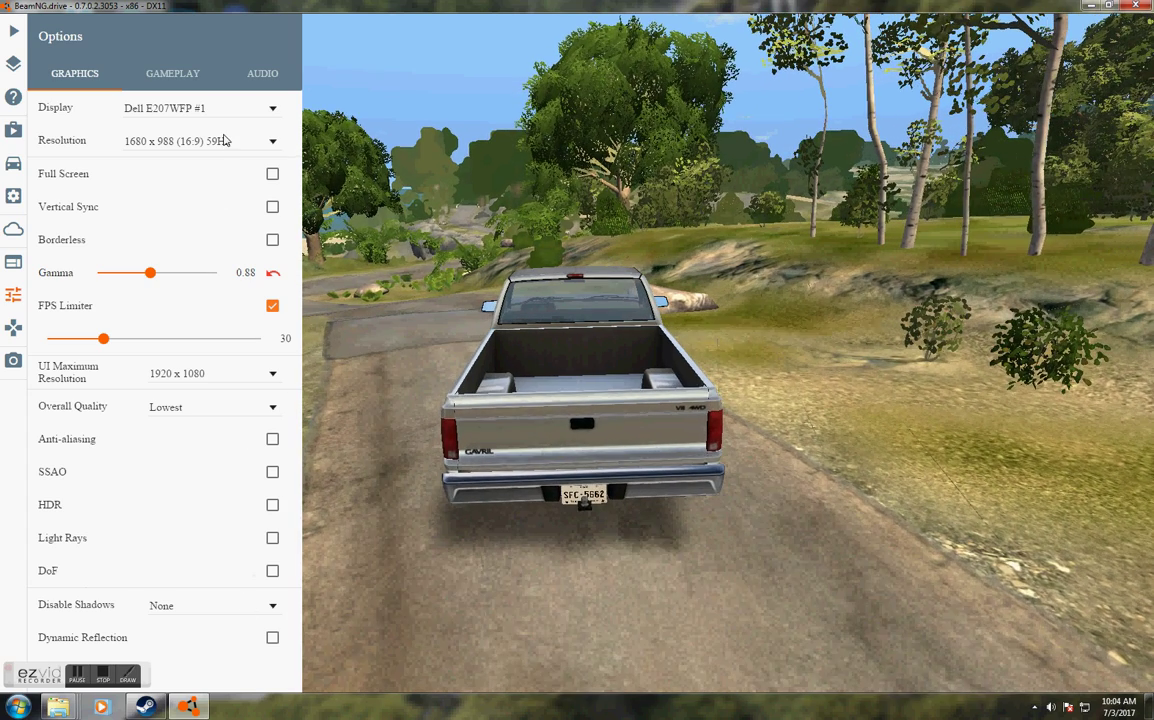
{"action": "left_click", "coordinate": [262, 141]}
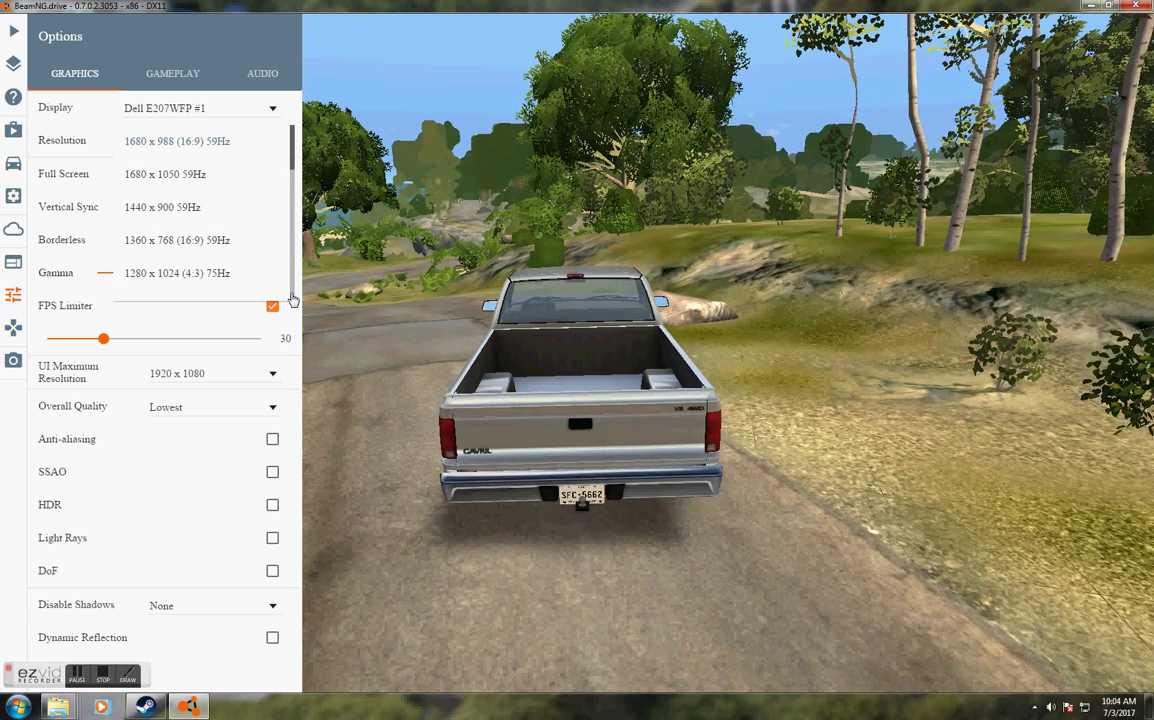
{"action": "scroll", "coordinate": [290, 298], "scroll_direction": "down", "scroll_amount": 5}
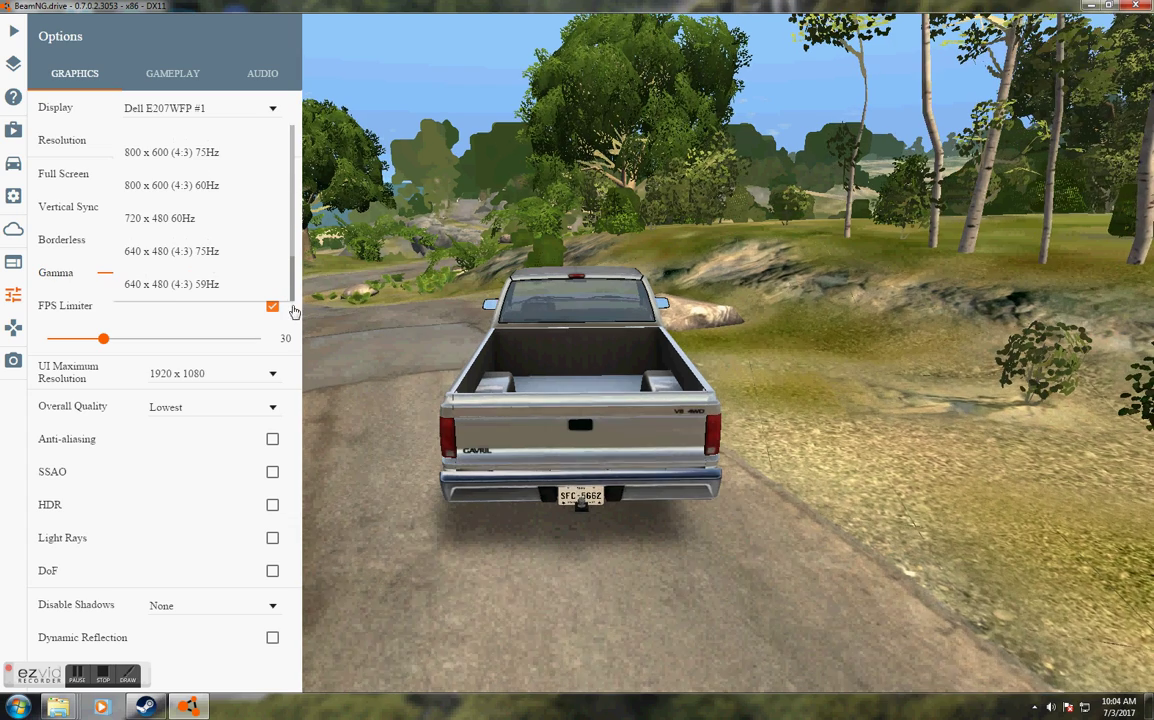
{"action": "left_click", "coordinate": [171, 285]}
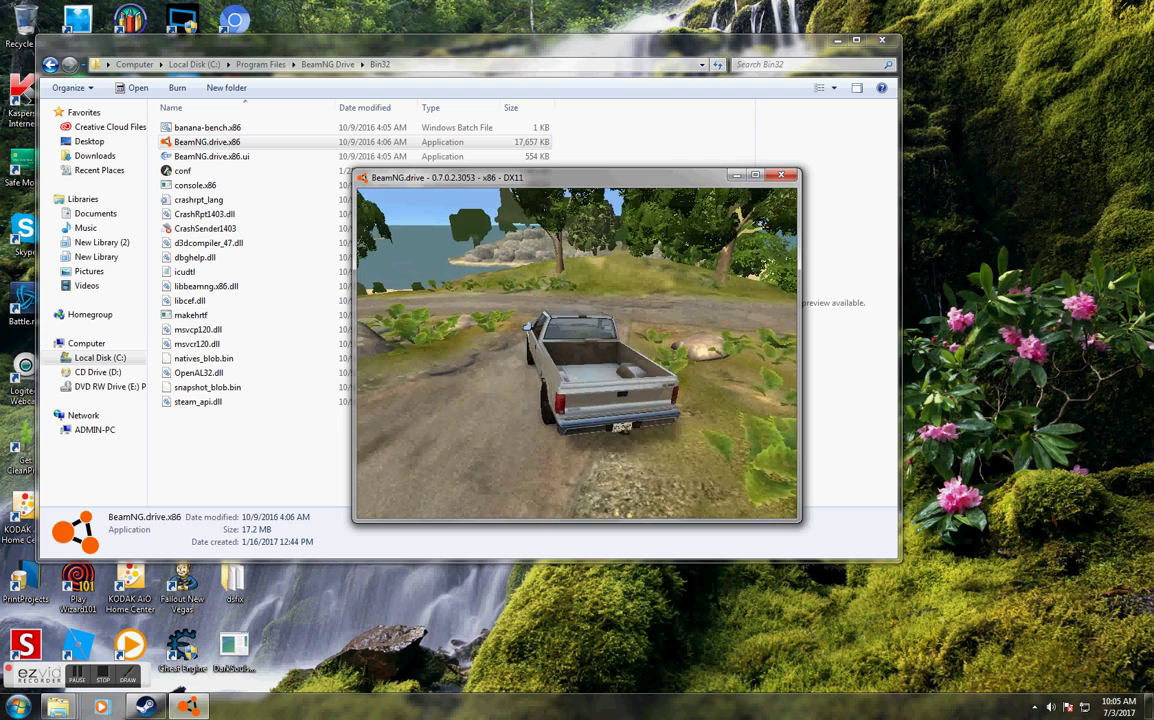
Step: Remove the current vehicle from the level through the vehicle selection
{"action": "key", "text": "Escape"}
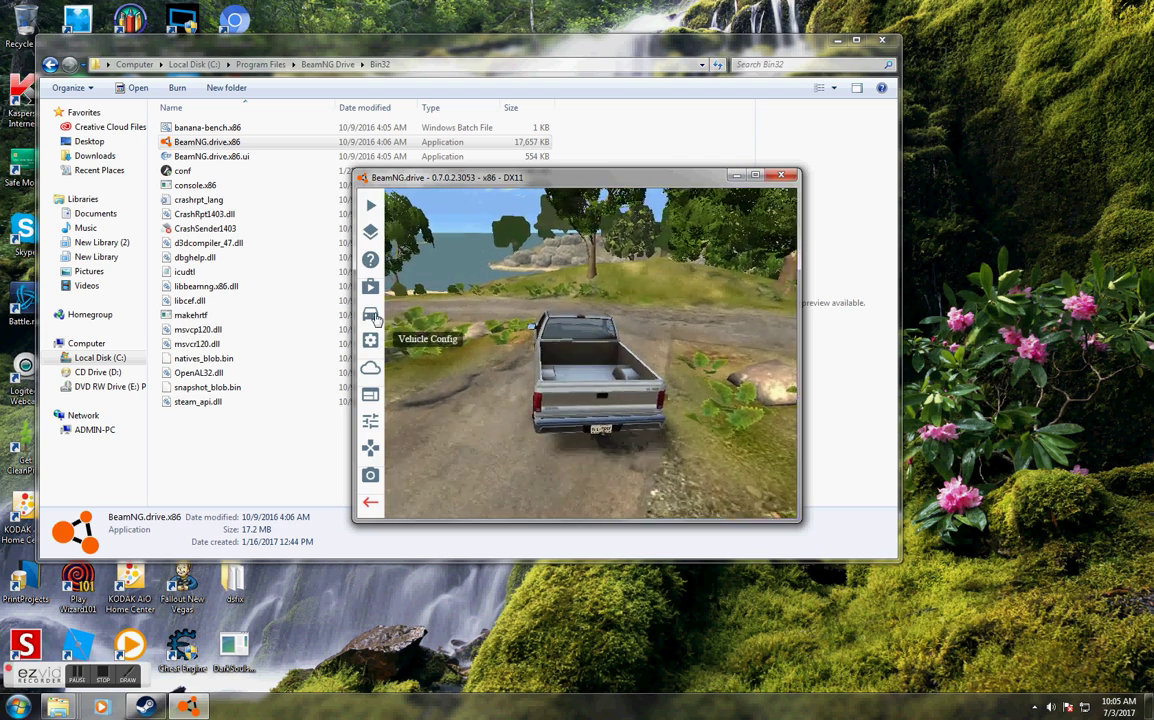
{"action": "left_click", "coordinate": [371, 315]}
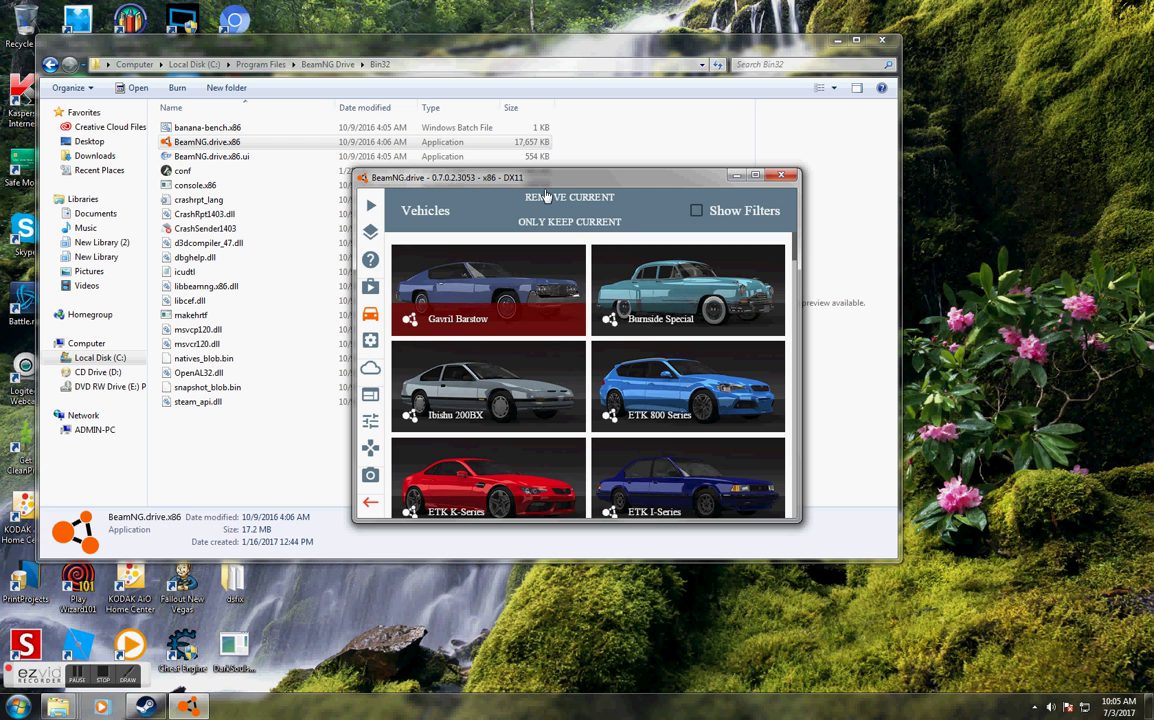
{"action": "left_click", "coordinate": [545, 195]}
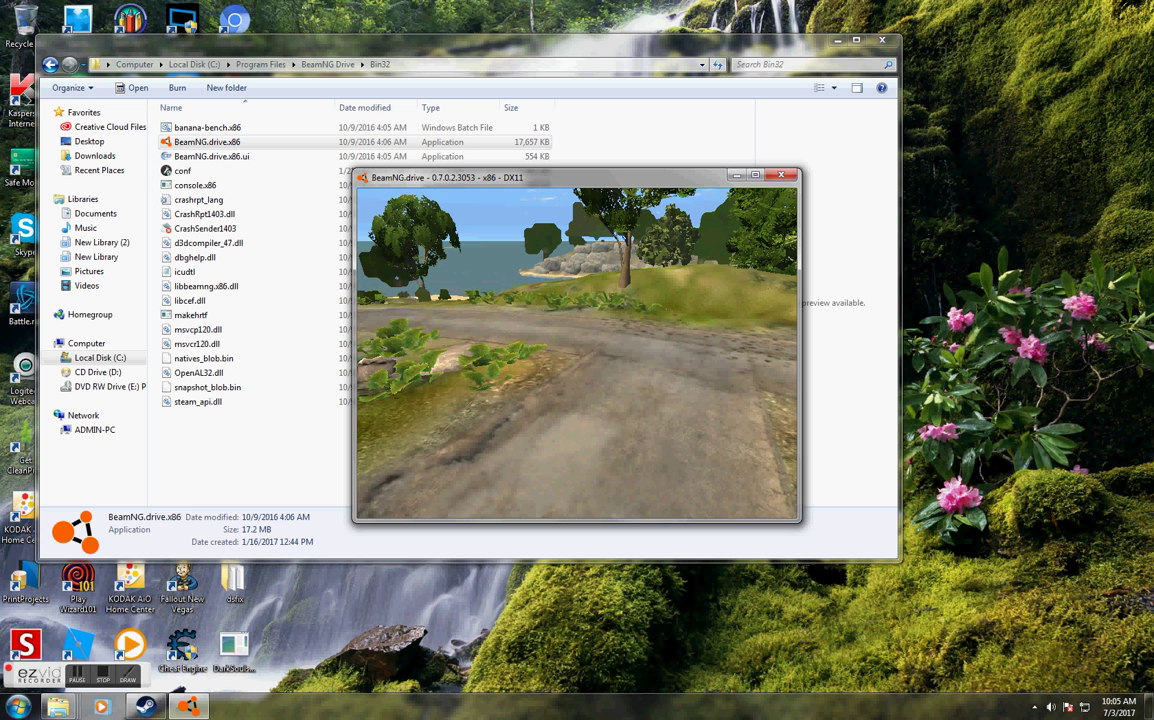
Step: Open the world editor above the island terrain and switch it to the Object Editor
{"action": "right_click_drag", "start_coordinate": [552, 344], "coordinate": [400, 344]}
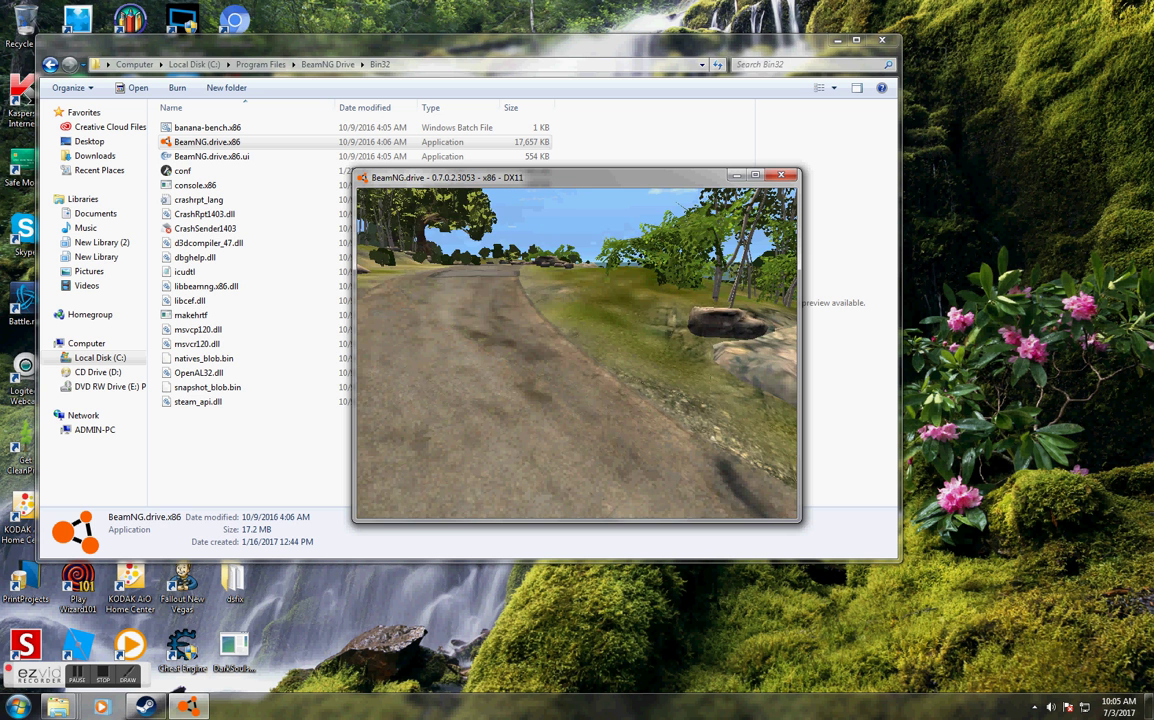
{"action": "key", "text": "s"}
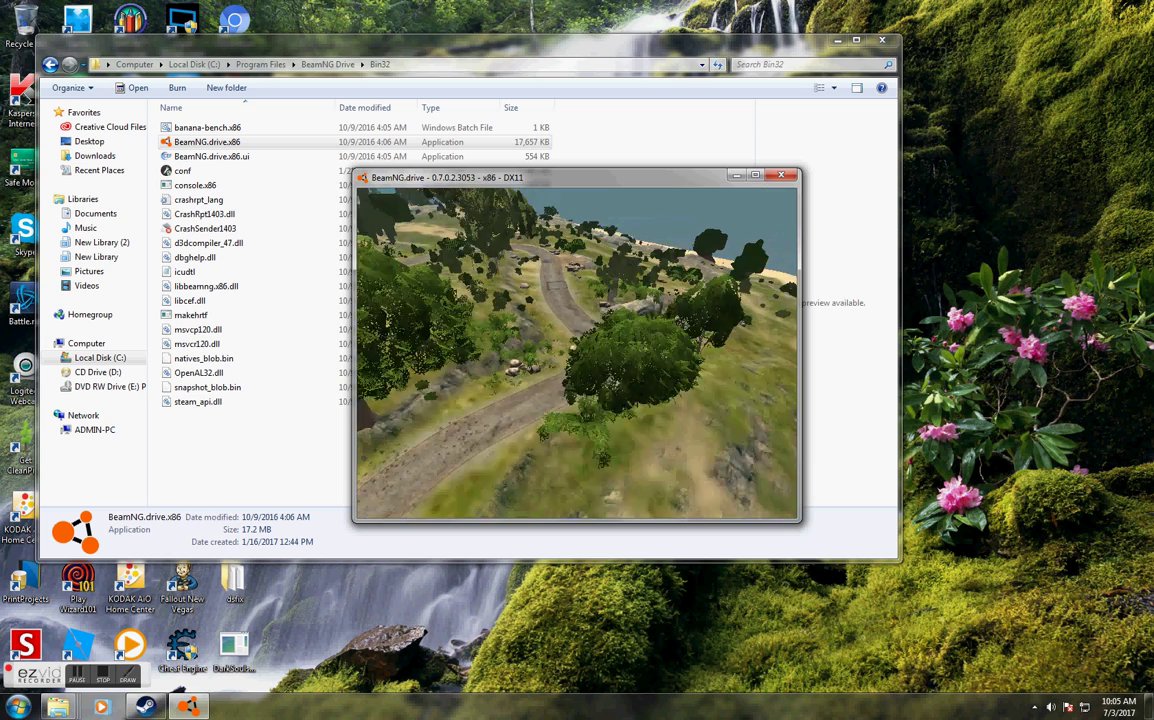
{"action": "key", "text": "s"}
{"action": "right_click_drag", "start_coordinate": [577, 353], "coordinate": [420, 353]}
{"action": "key", "text": "s"}
{"action": "right_click_drag", "start_coordinate": [577, 353], "coordinate": [727, 353]}
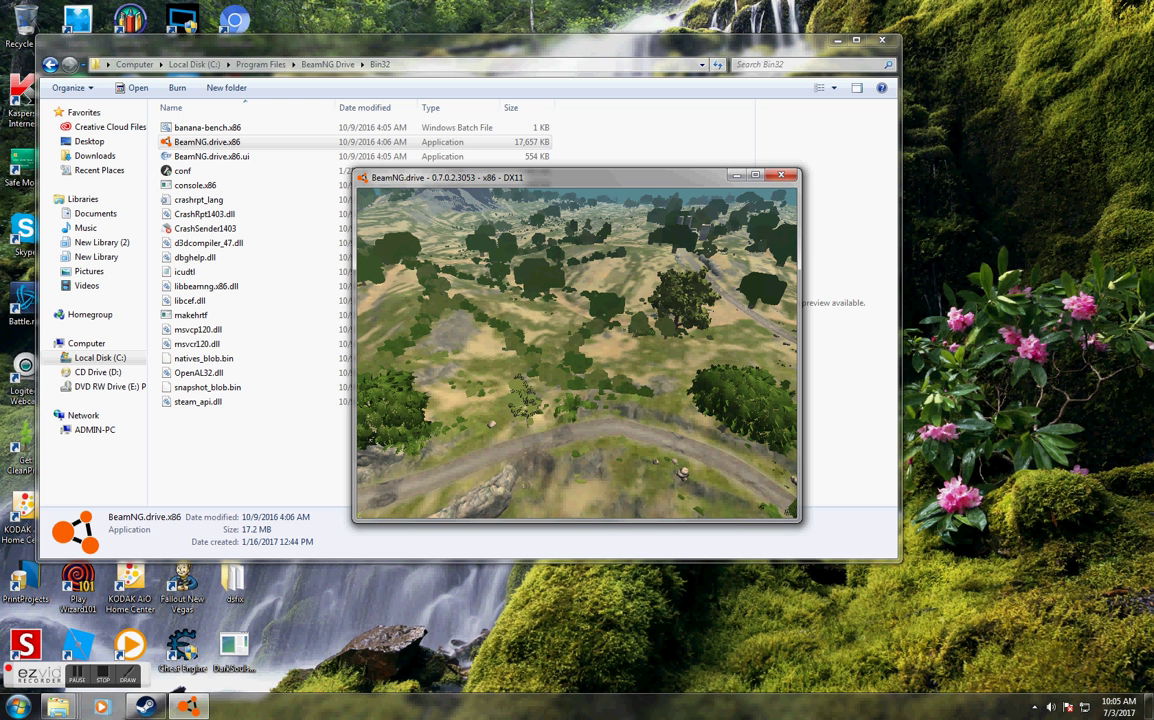
{"action": "key", "text": "F11"}
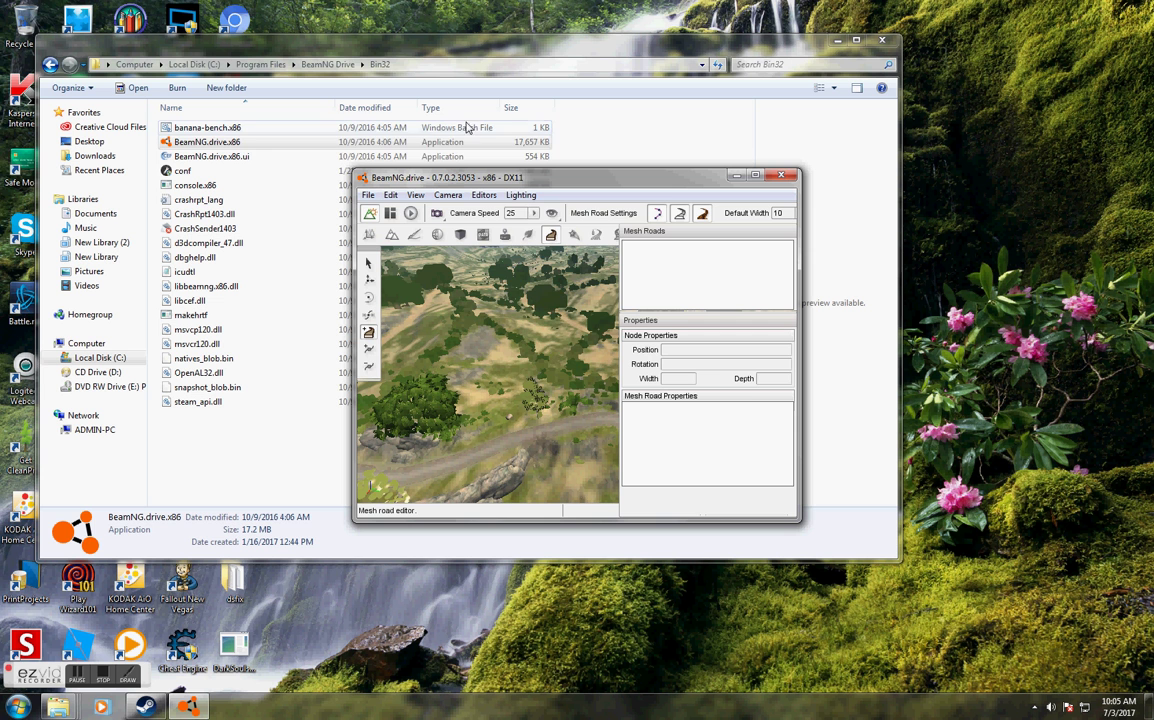
{"action": "left_click", "coordinate": [483, 195]}
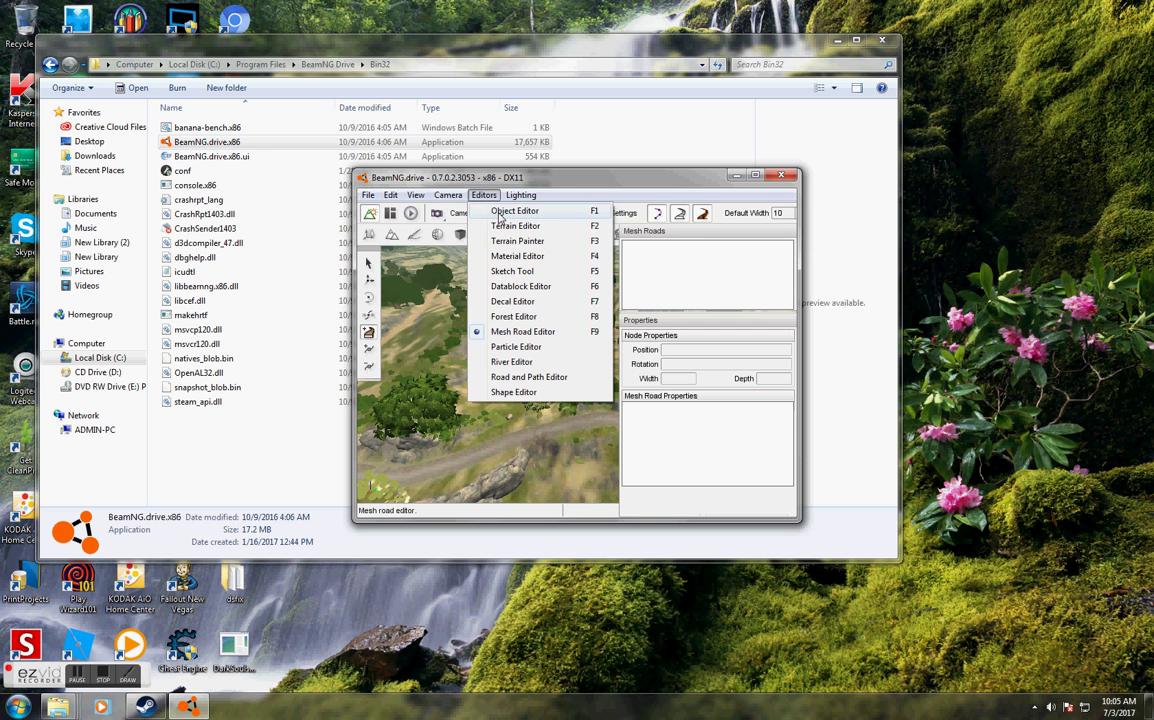
{"action": "left_click", "coordinate": [500, 211]}
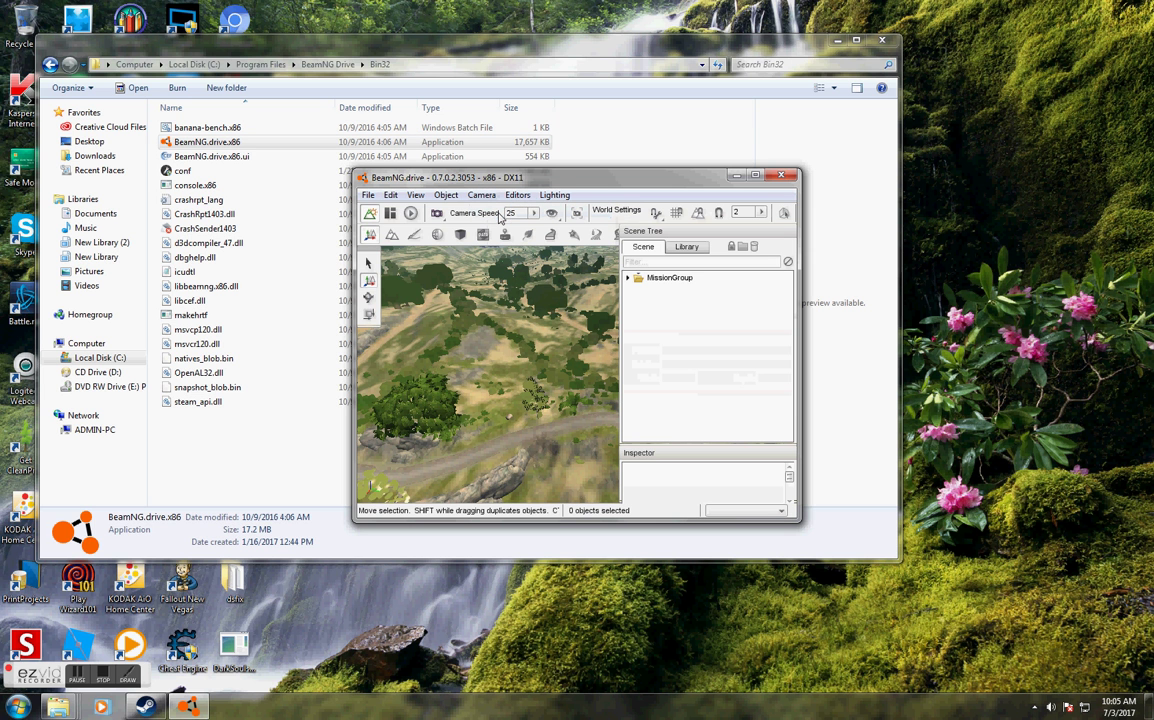
Step: Expand MissionGroup in the scene tree and delete its vegetation group
{"action": "left_click", "coordinate": [628, 279]}
{"action": "left_click", "coordinate": [628, 279]}
{"action": "left_click", "coordinate": [628, 279]}
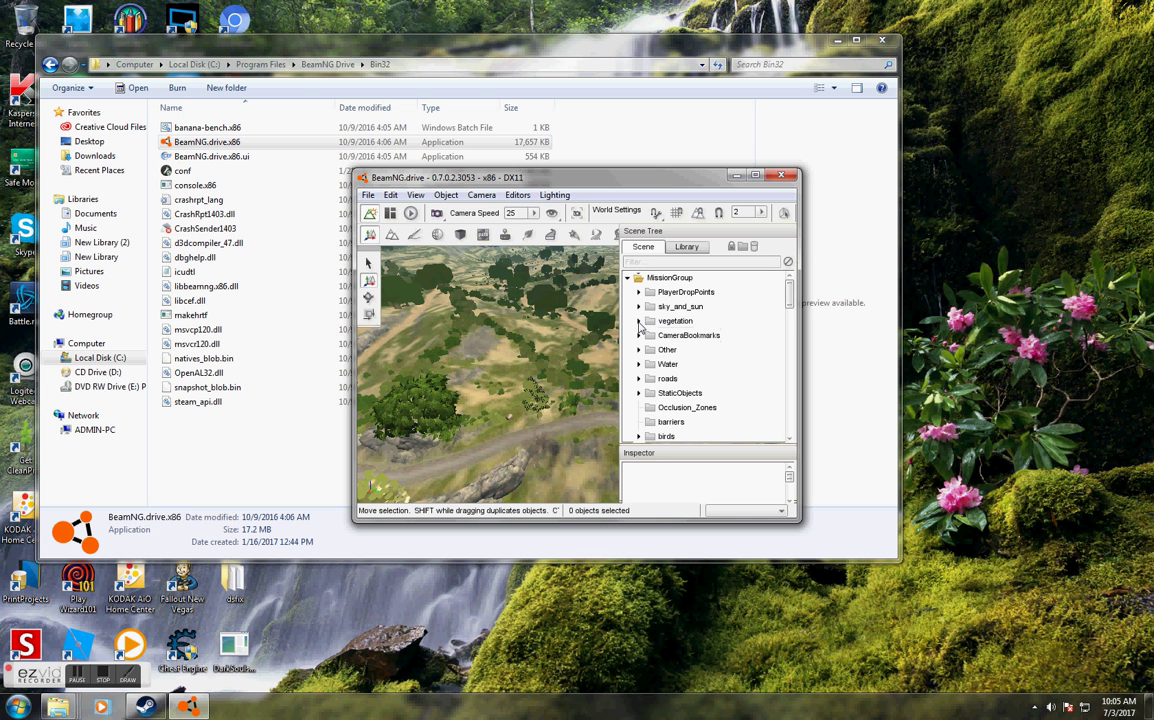
{"action": "left_click", "coordinate": [639, 322]}
{"action": "left_click", "coordinate": [639, 322]}
{"action": "left_click", "coordinate": [672, 321]}
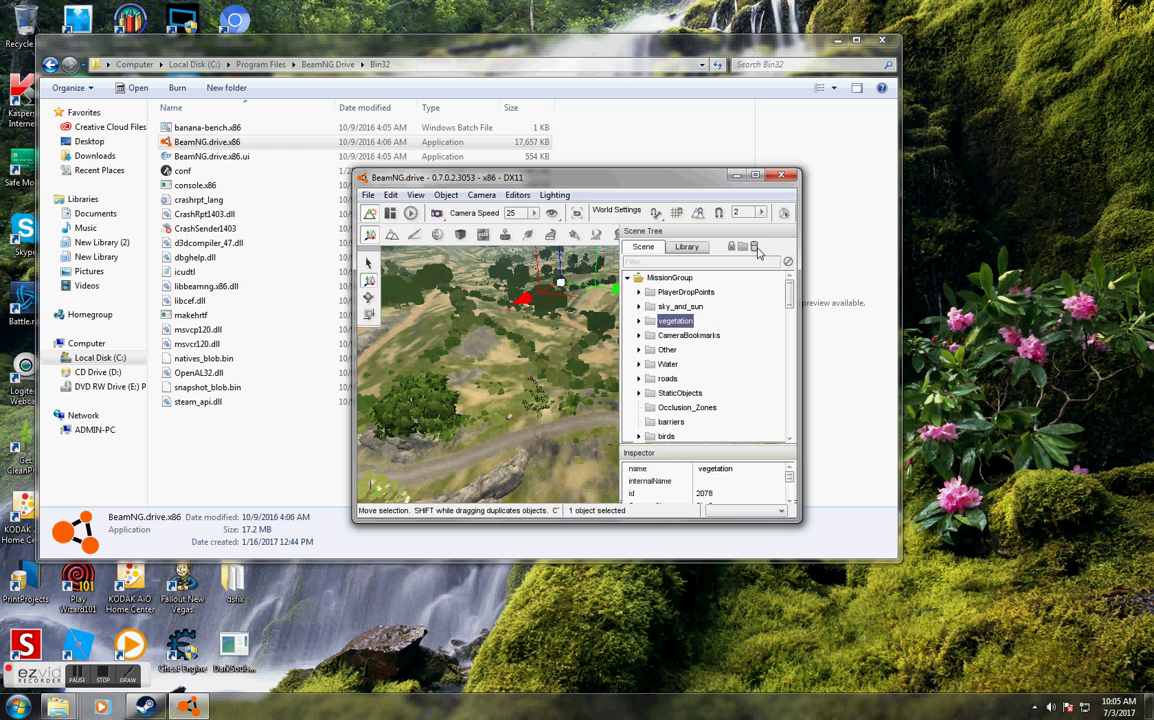
{"action": "left_click", "coordinate": [755, 247]}
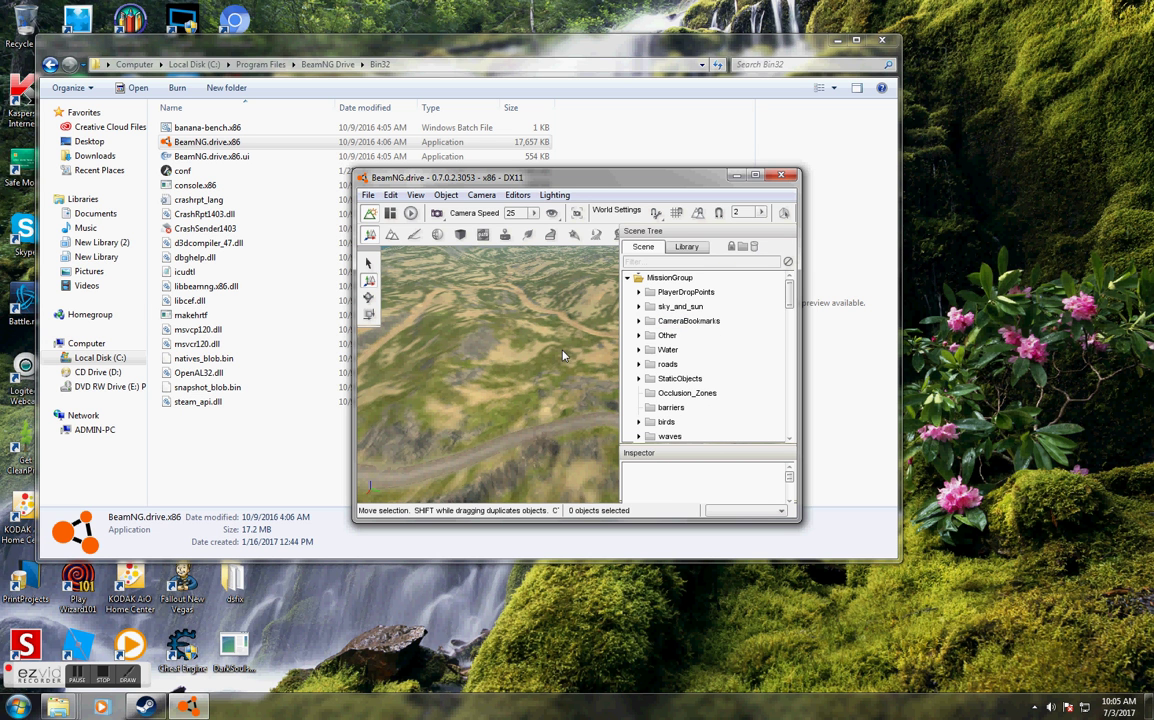
Step: Delete the Ocean object from the Water group
{"action": "right_click_drag", "start_coordinate": [528, 350], "coordinate": [600, 310]}
{"action": "left_click", "coordinate": [639, 350]}
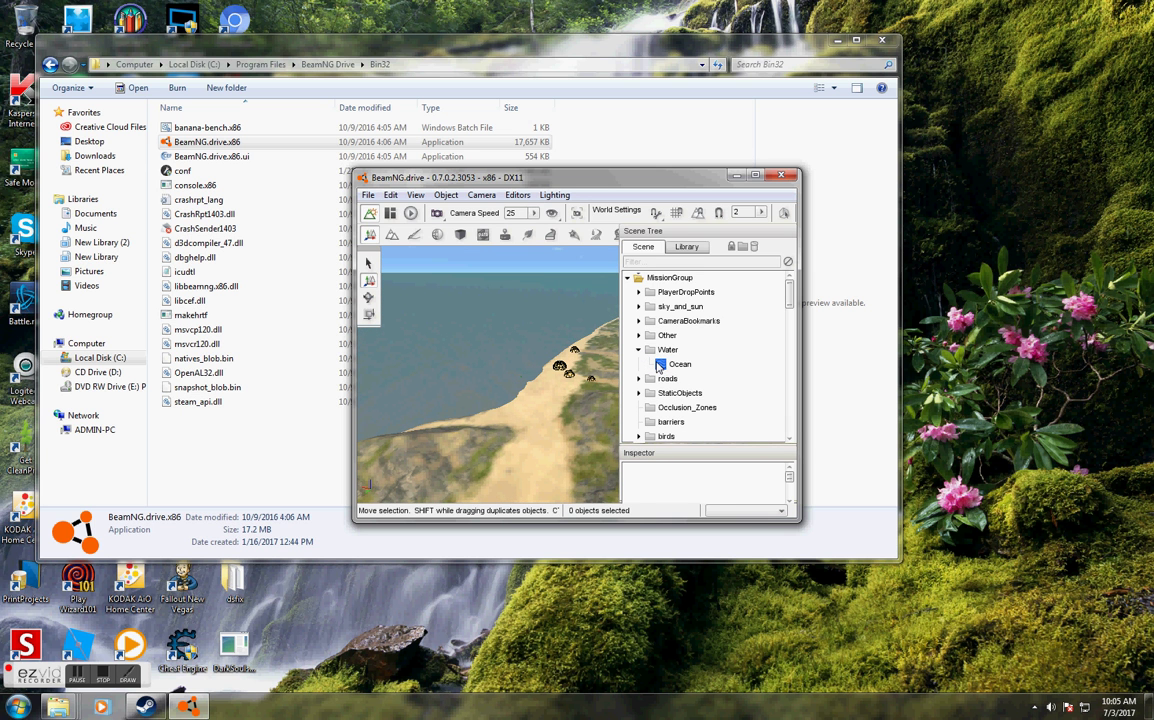
{"action": "left_click", "coordinate": [660, 365]}
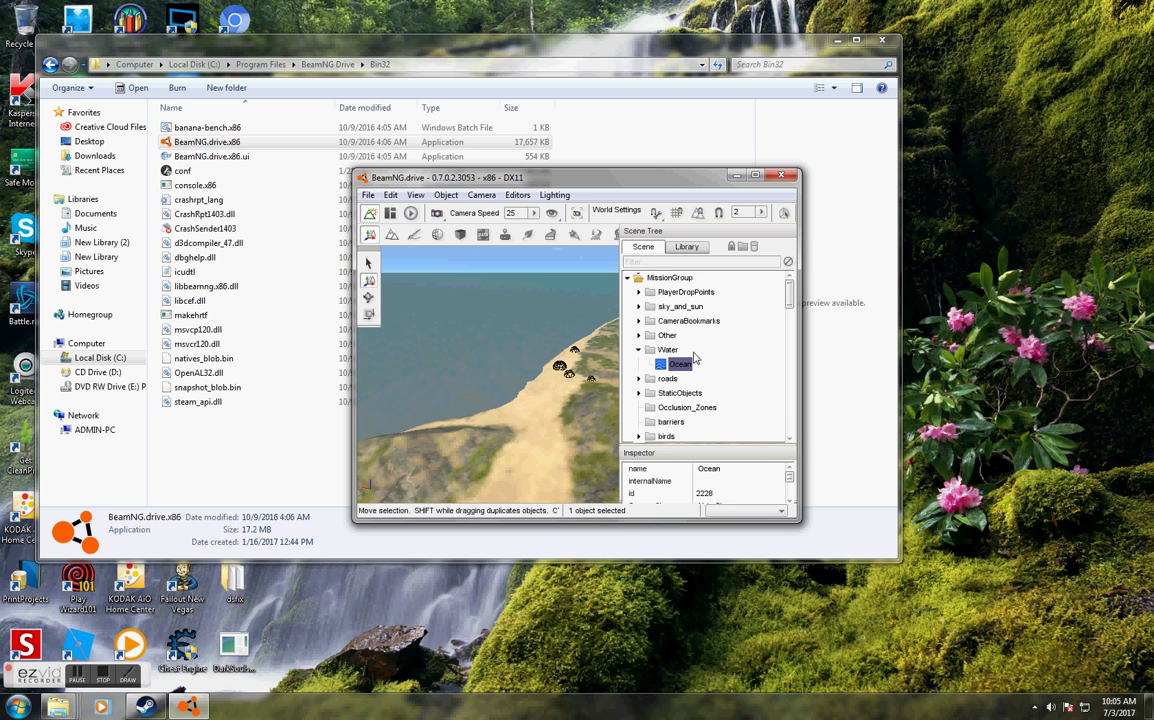
{"action": "left_click", "coordinate": [756, 247]}
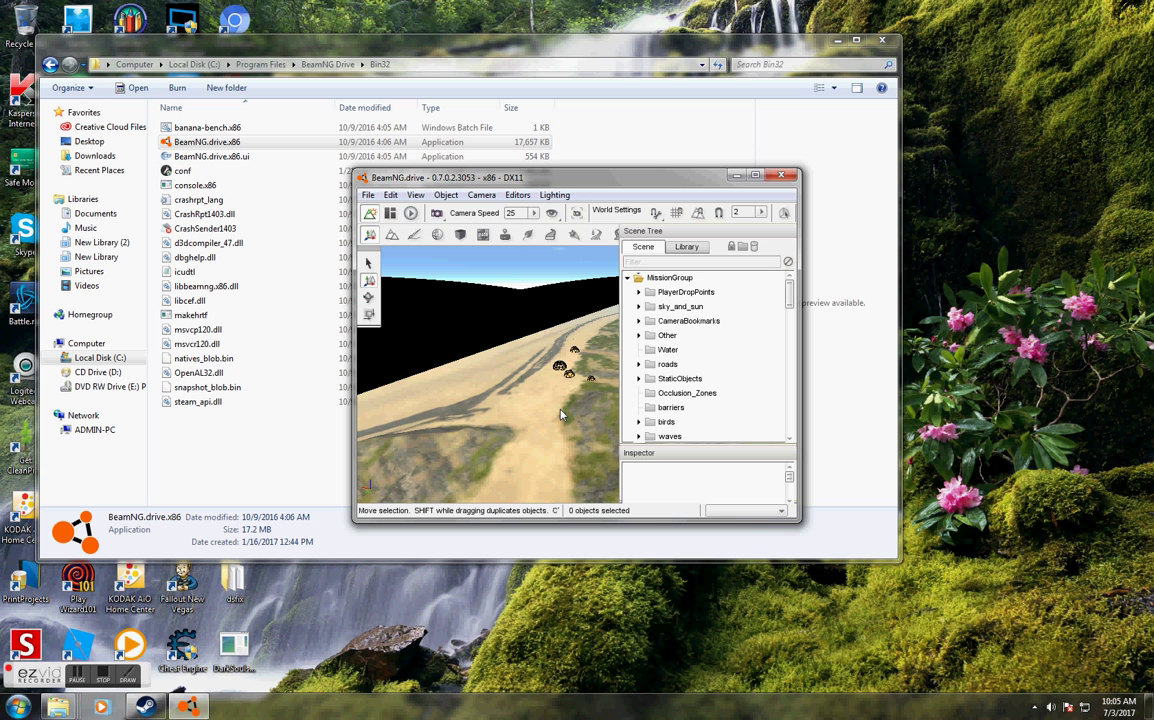
Step: Delete the birds and waves groups from MissionGroup
{"action": "right_click_drag", "start_coordinate": [561, 410], "coordinate": [675, 423]}
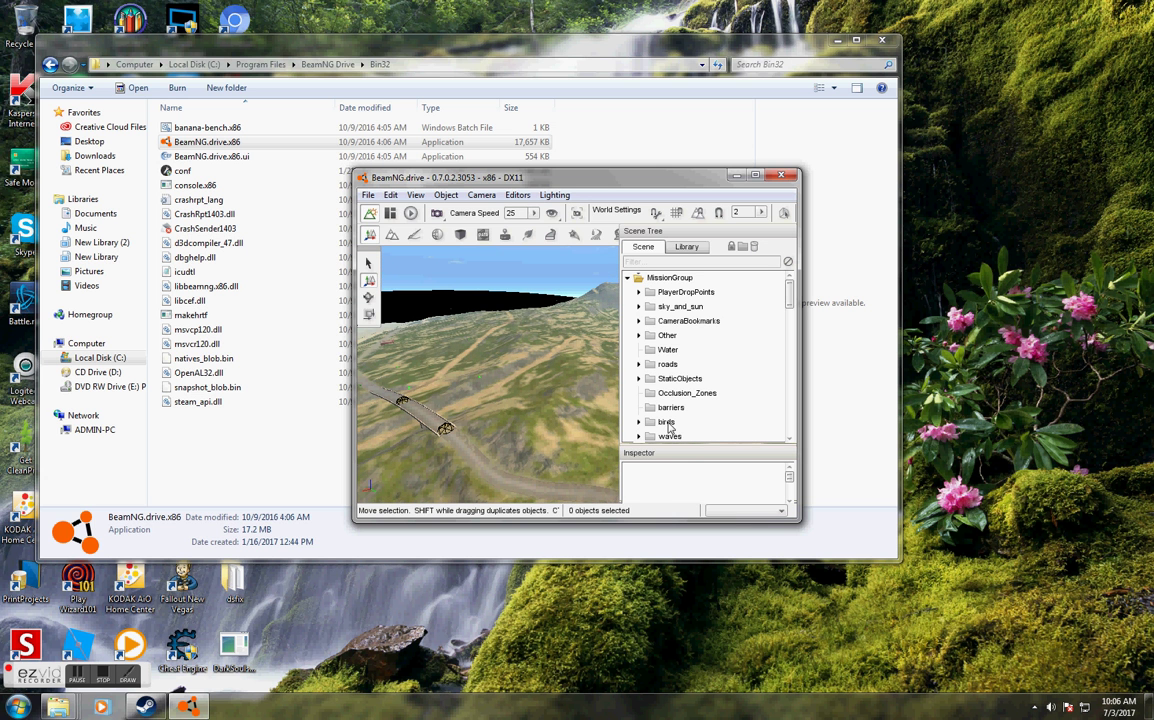
{"action": "left_click", "coordinate": [667, 422]}
{"action": "left_click", "coordinate": [755, 248]}
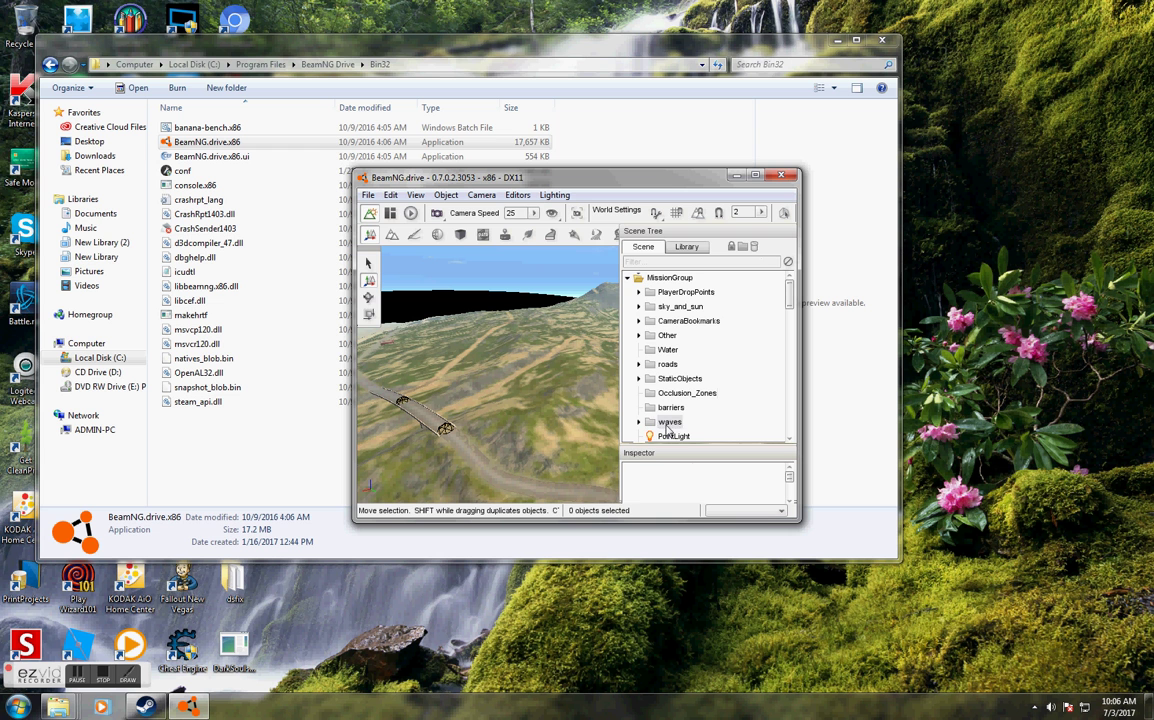
{"action": "left_click", "coordinate": [754, 248]}
Step: Delete the clouds_1 object from the sky_and_sun group
{"action": "left_click", "coordinate": [639, 307]}
{"action": "left_click", "coordinate": [683, 349]}
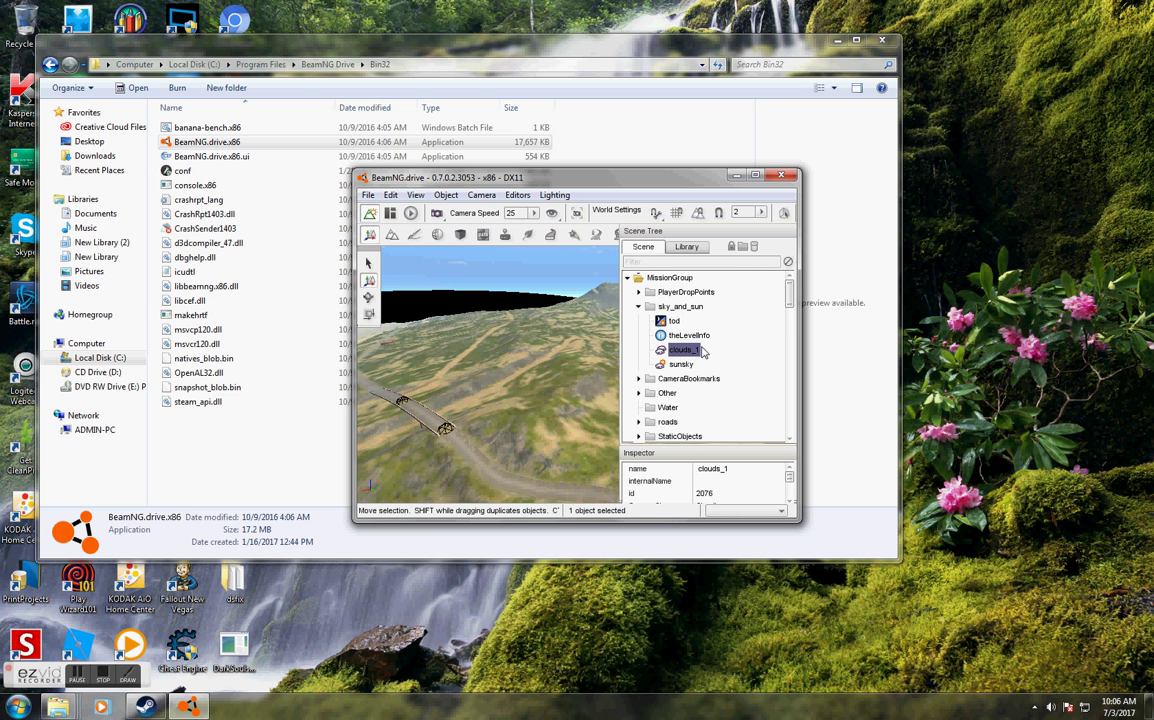
{"action": "left_click", "coordinate": [754, 248]}
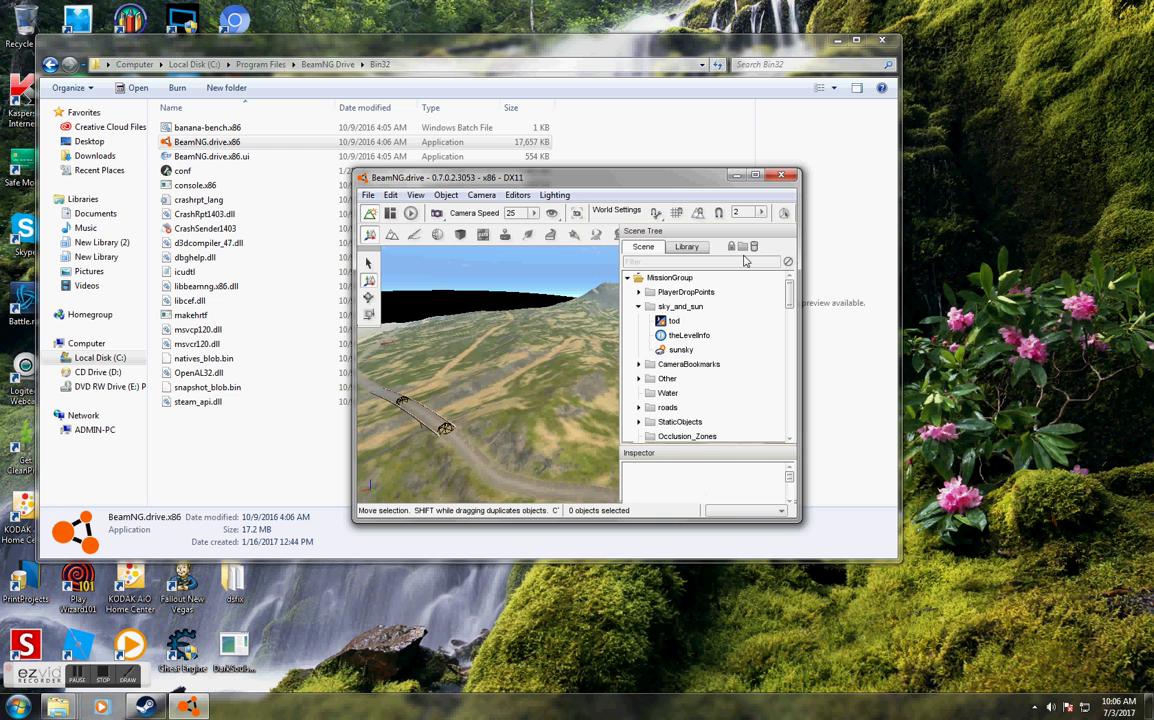
Step: Collapse the sky_and_sun group, and delete the Water and roads groups from MissionGroup
{"action": "left_click", "coordinate": [639, 307]}
{"action": "left_click", "coordinate": [665, 350]}
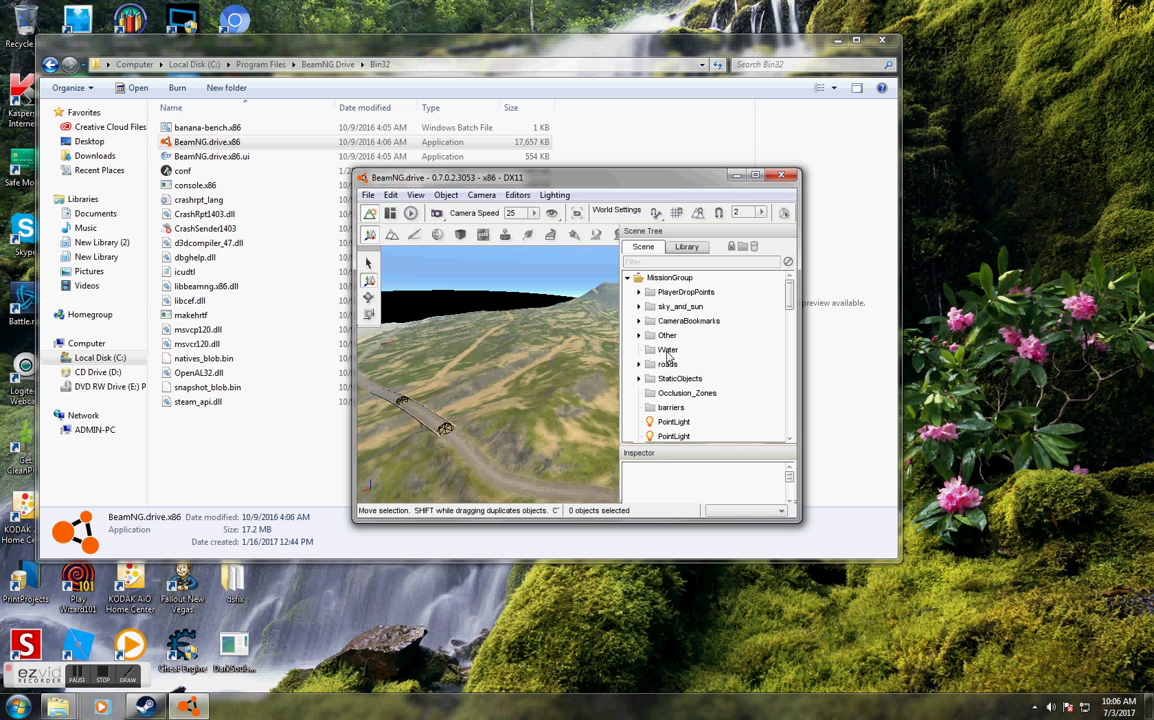
{"action": "left_click", "coordinate": [754, 248]}
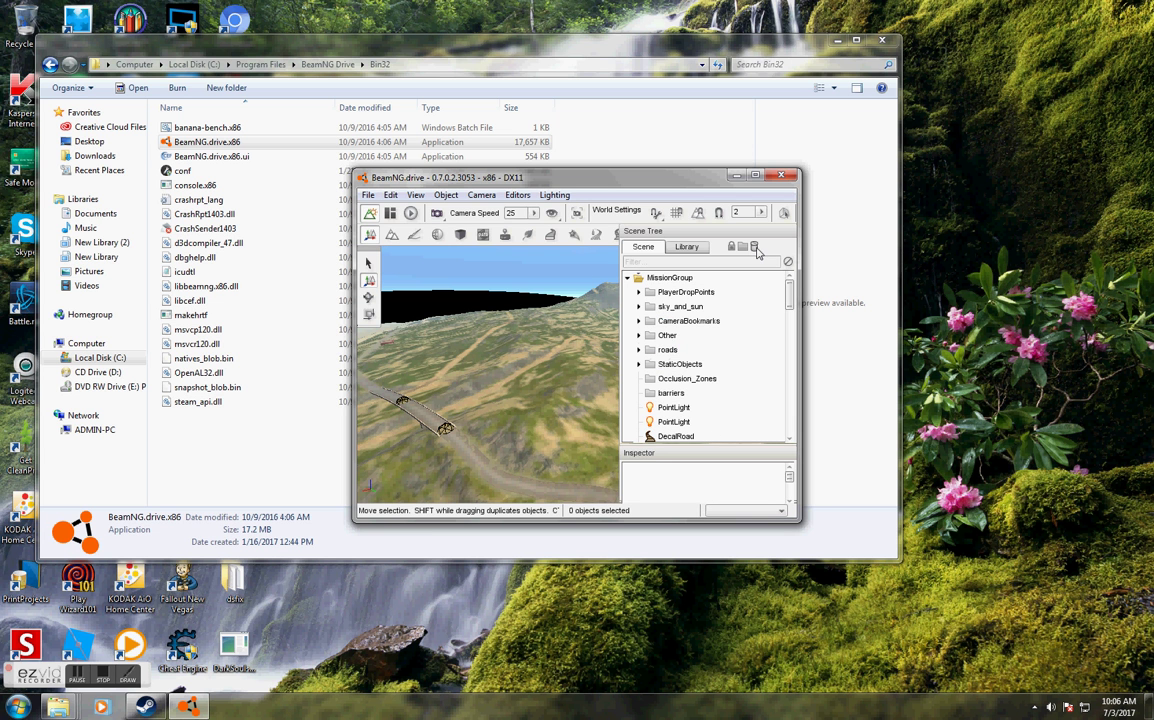
{"action": "left_click", "coordinate": [667, 350]}
{"action": "left_click", "coordinate": [754, 248]}
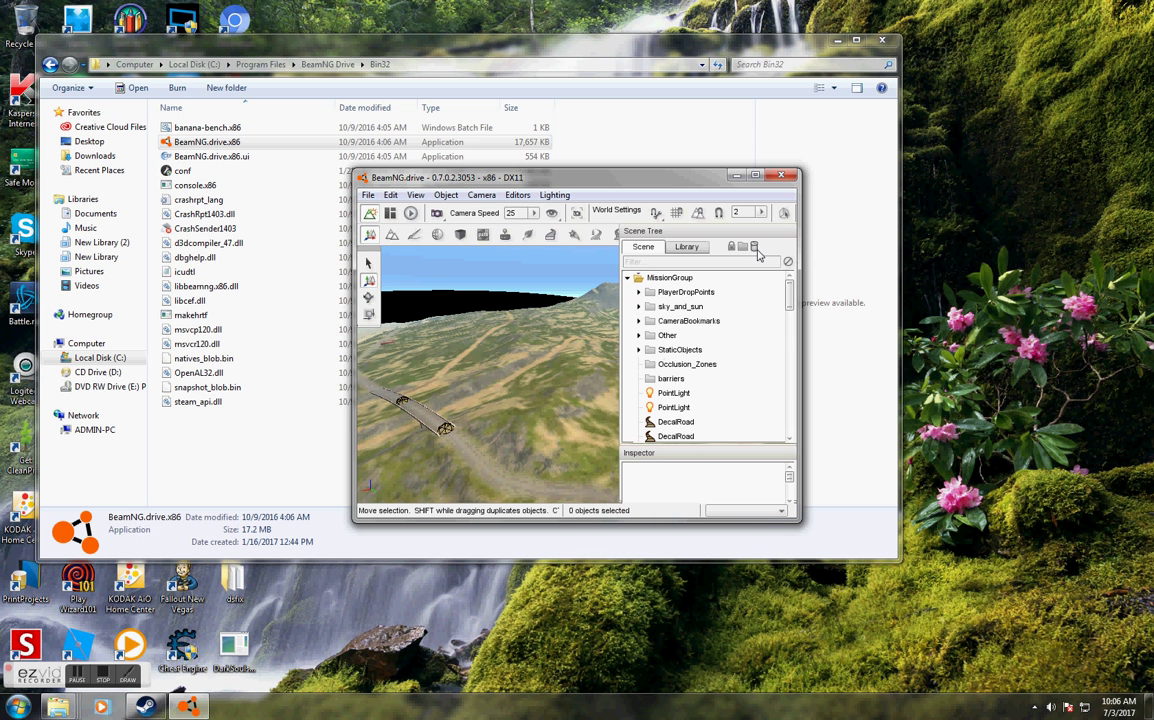
Step: Delete all the DecalRoad objects listed below the PointLight entries in MissionGroup
{"action": "left_click_drag", "start_coordinate": [788, 297], "coordinate": [794, 323]}
{"action": "scroll", "coordinate": [790, 325], "scroll_direction": "down", "scroll_amount": 1}
{"action": "left_click", "coordinate": [676, 325]}
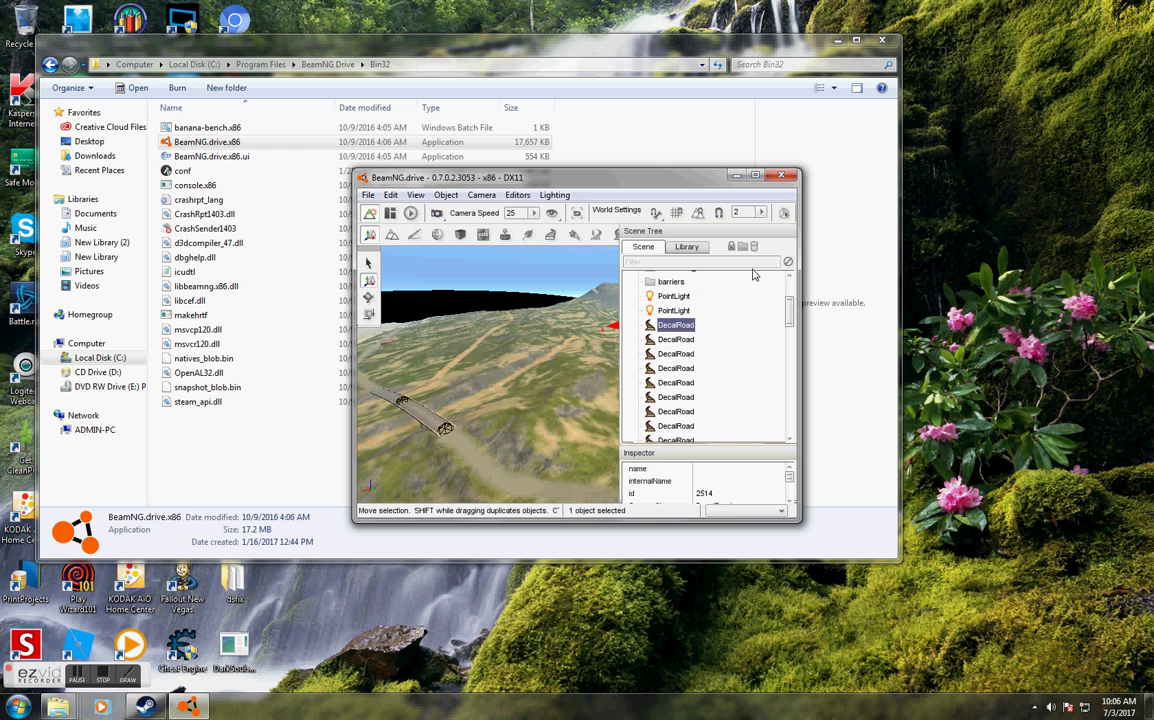
{"action": "key", "text": "Down"}
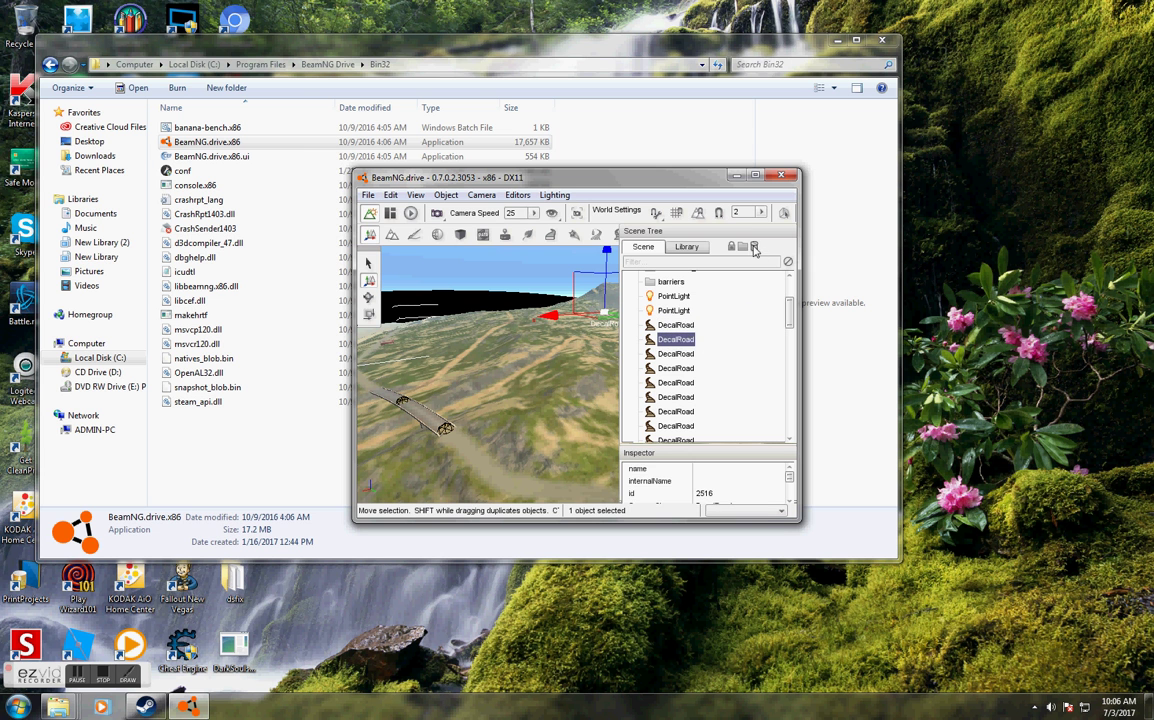
{"action": "left_click", "coordinate": [675, 329]}
{"action": "left_click", "coordinate": [754, 246]}
{"action": "left_click", "coordinate": [680, 325]}
{"action": "left_click", "coordinate": [756, 248]}
{"action": "left_click", "coordinate": [680, 325]}
{"action": "key", "text": "Delete"}
{"action": "left_click", "coordinate": [676, 325]}
{"action": "key", "text": "Delete"}
{"action": "key", "text": "Down"}
{"action": "key", "text": "Delete"}
{"action": "left_click", "coordinate": [690, 327]}
{"action": "key", "text": "Delete"}
{"action": "left_click", "coordinate": [684, 326]}
{"action": "key", "text": "Delete"}
{"action": "key", "text": "Down"}
{"action": "left_click", "coordinate": [754, 247]}
{"action": "left_click", "coordinate": [678, 326]}
{"action": "left_click", "coordinate": [755, 247]}
{"action": "left_click", "coordinate": [675, 326]}
{"action": "key", "text": "Delete"}
Step: Check the contents of the StaticObjects group and delete the whole group from MissionGroup
{"action": "left_click_drag", "start_coordinate": [789, 320], "coordinate": [797, 268]}
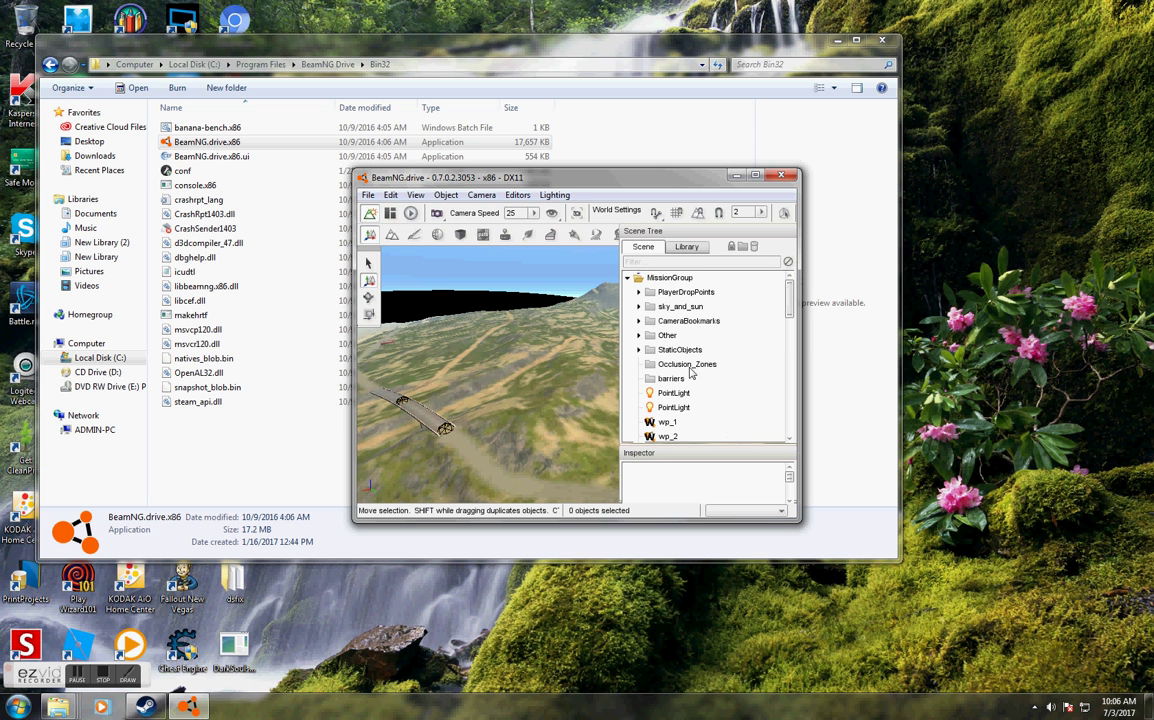
{"action": "left_click", "coordinate": [639, 350]}
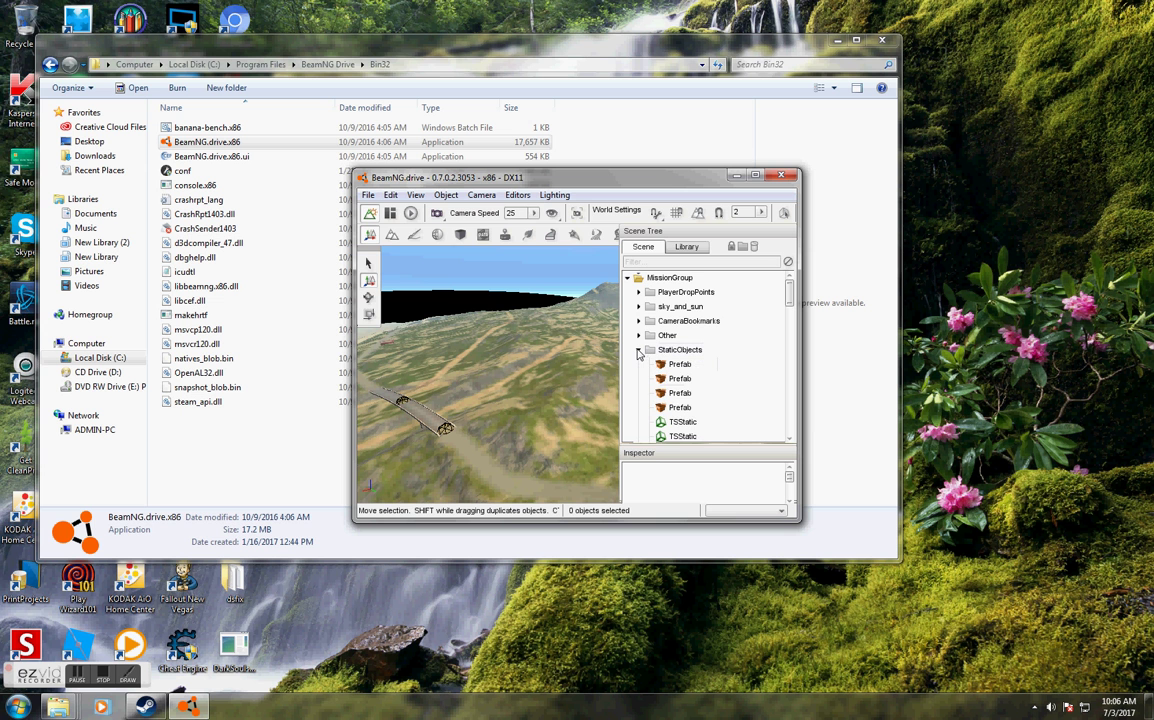
{"action": "left_click", "coordinate": [638, 351]}
{"action": "right_click_drag", "start_coordinate": [573, 382], "coordinate": [615, 382]}
{"action": "right_click_drag", "start_coordinate": [560, 350], "coordinate": [562, 348]}
{"action": "left_click", "coordinate": [680, 349]}
{"action": "left_click", "coordinate": [755, 248]}
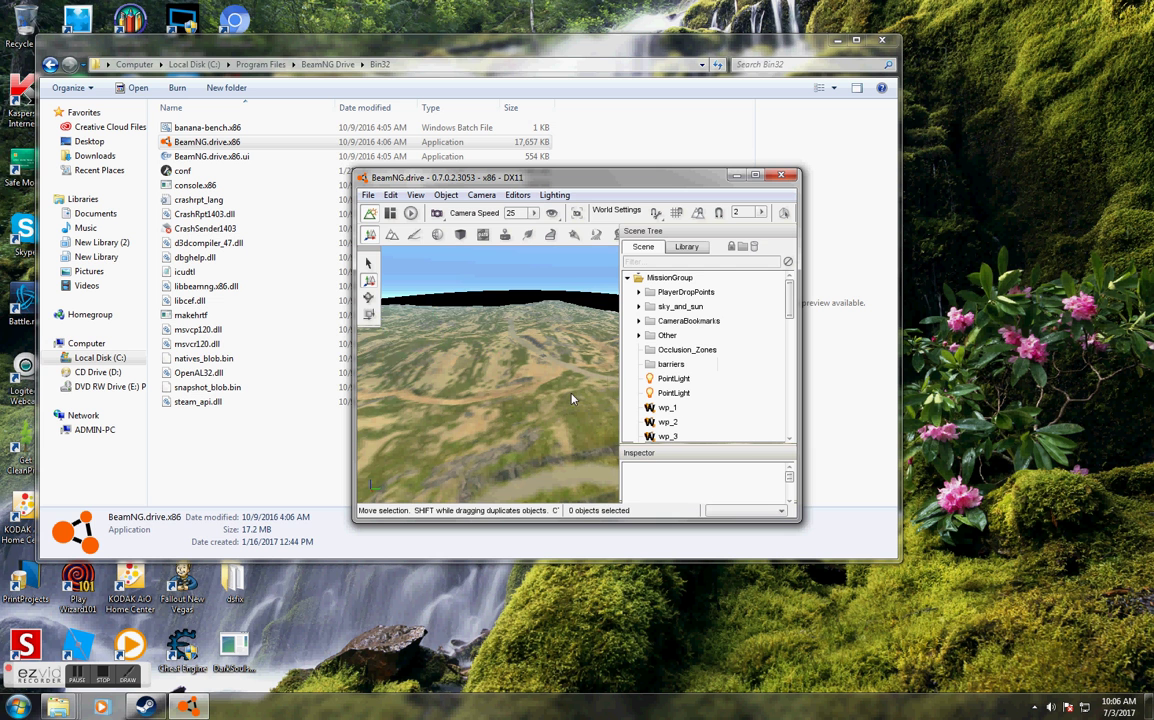
Step: Inspect the contents of the Other group, and fly the camera down to a dirt road on the terrain
{"action": "mouse_move", "coordinate": [572, 394]}
{"action": "right_mouse_down"}
{"action": "mouse_move", "coordinate": [610, 394]}
{"action": "mouse_move", "coordinate": [569, 398]}
{"action": "right_mouse_up"}
{"action": "left_click", "coordinate": [639, 336]}
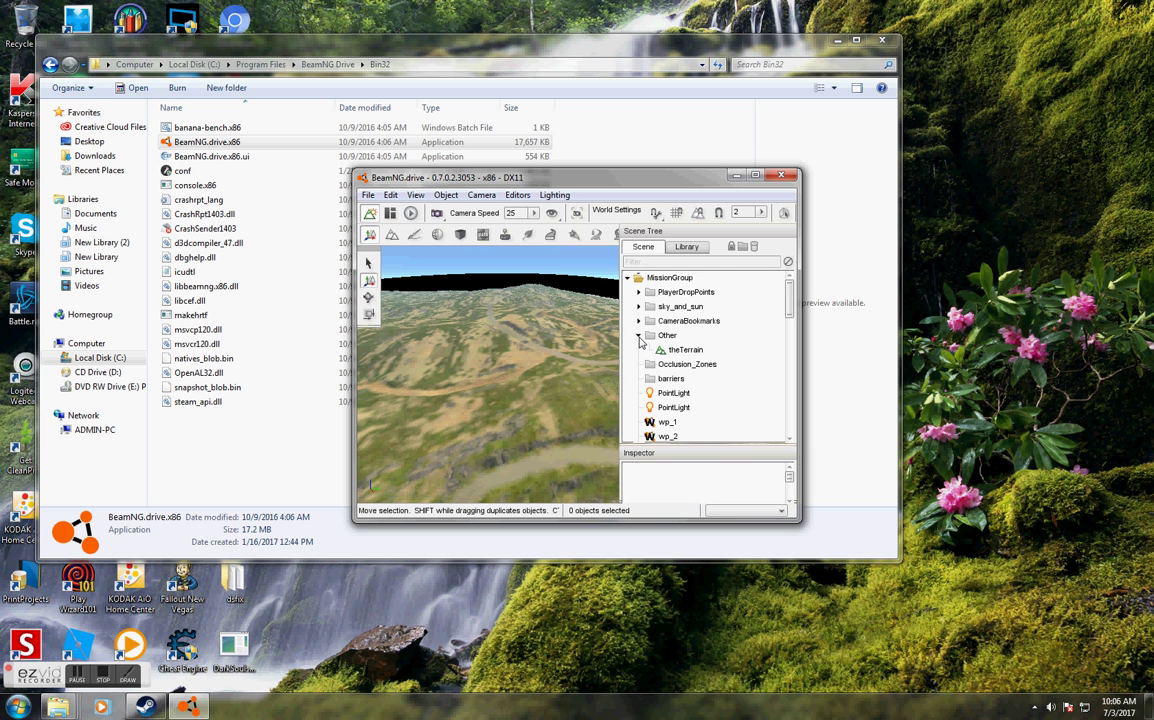
{"action": "left_click", "coordinate": [639, 336]}
{"action": "right_click_drag", "start_coordinate": [488, 374], "coordinate": [558, 392]}
{"action": "key", "text": "w"}
{"action": "key", "text": "w"}
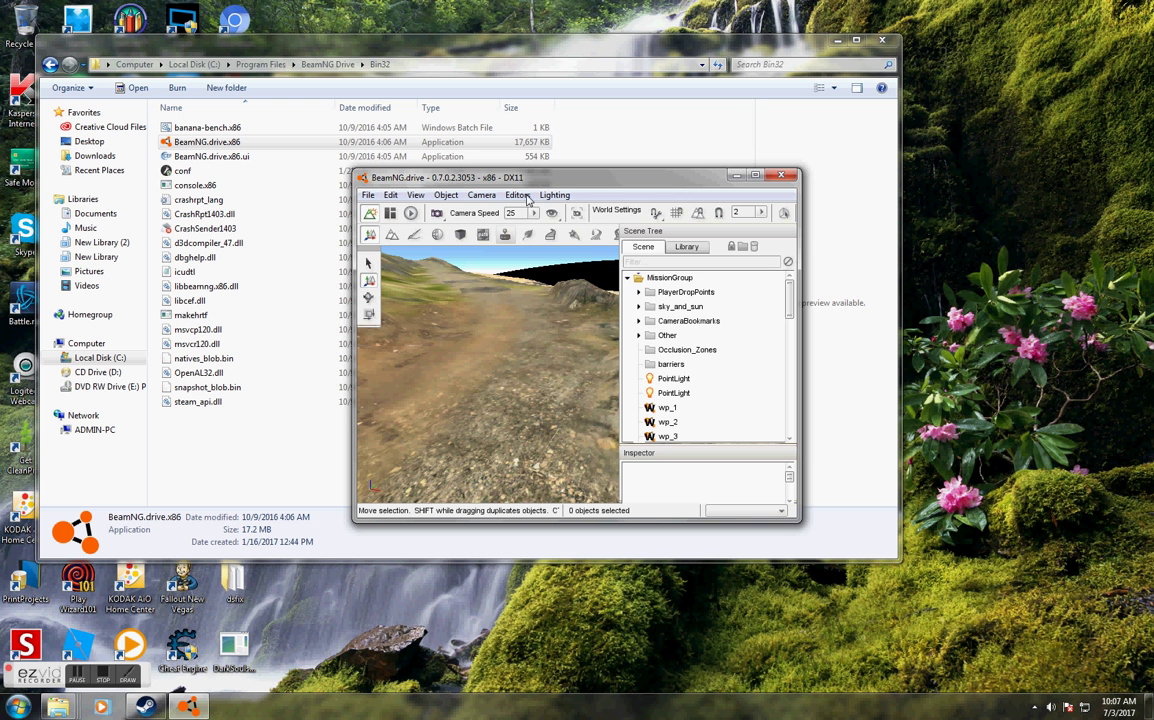
Step: Switch to the Mesh Road Editor and start playing the level from the world editor
{"action": "left_click", "coordinate": [518, 195]}
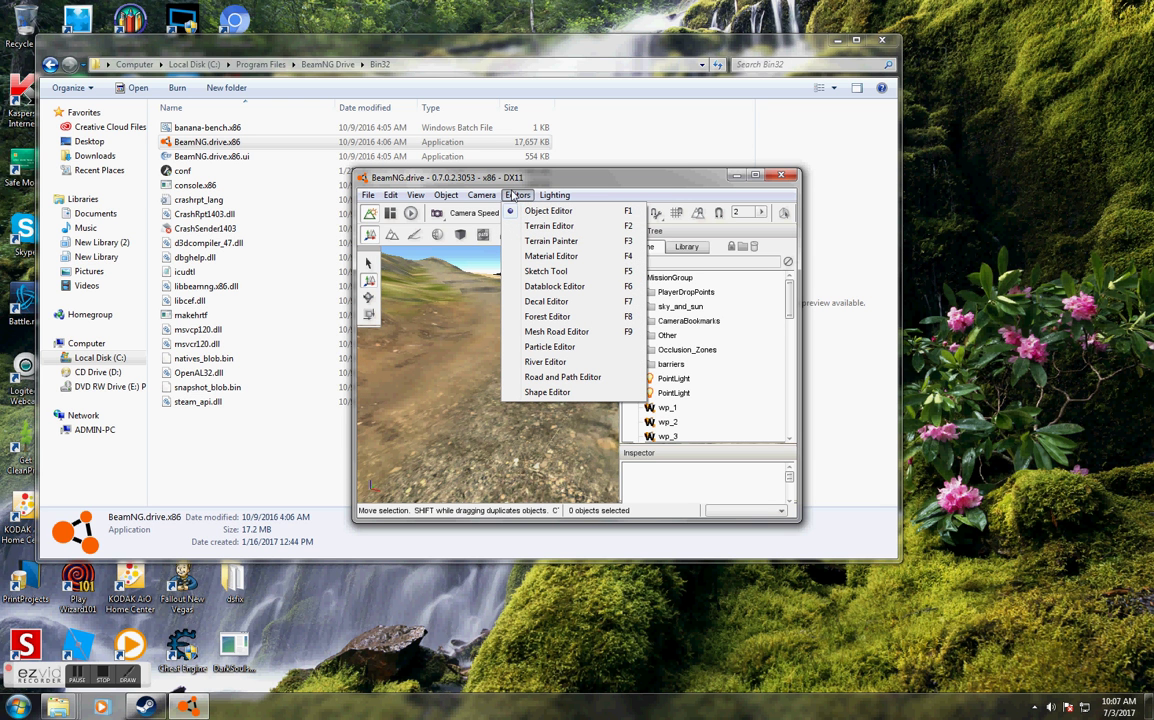
{"action": "left_click", "coordinate": [513, 196]}
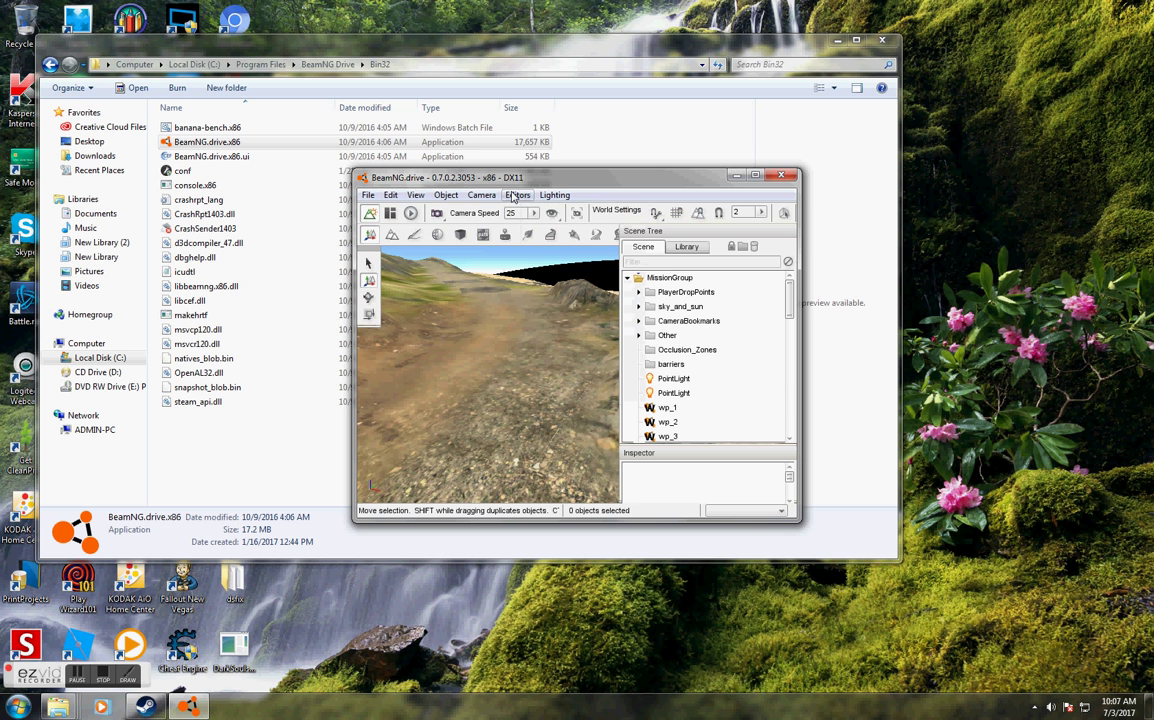
{"action": "key", "text": "F9"}
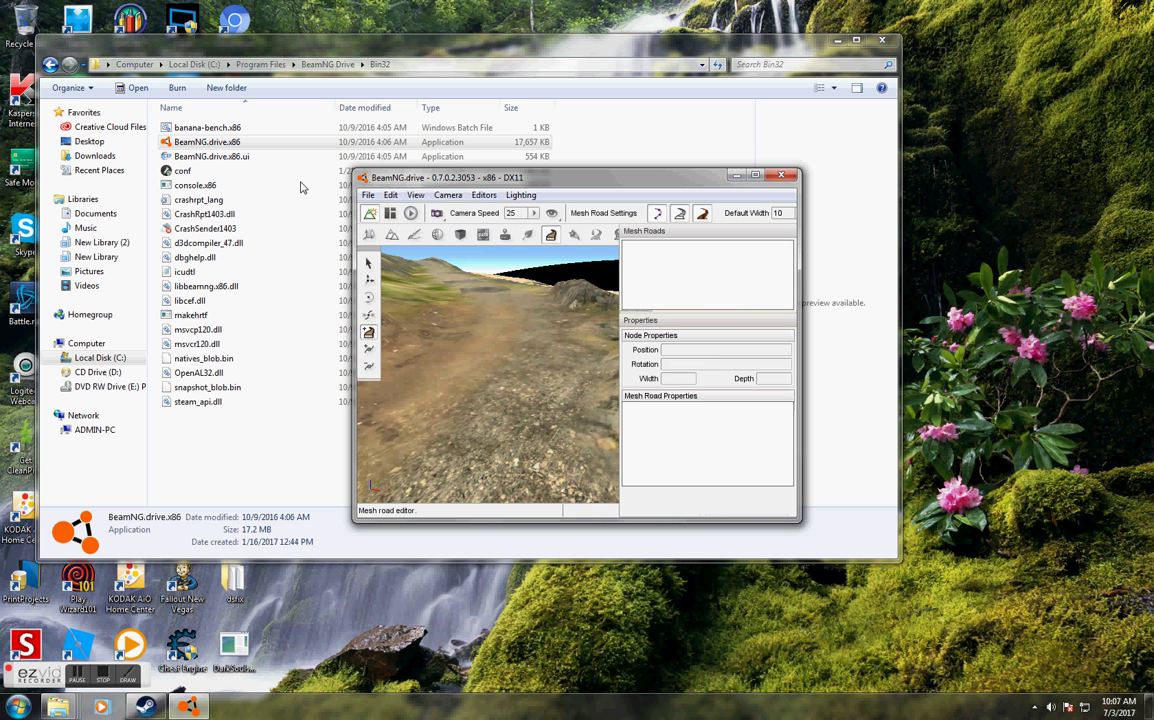
{"action": "left_click", "coordinate": [369, 196]}
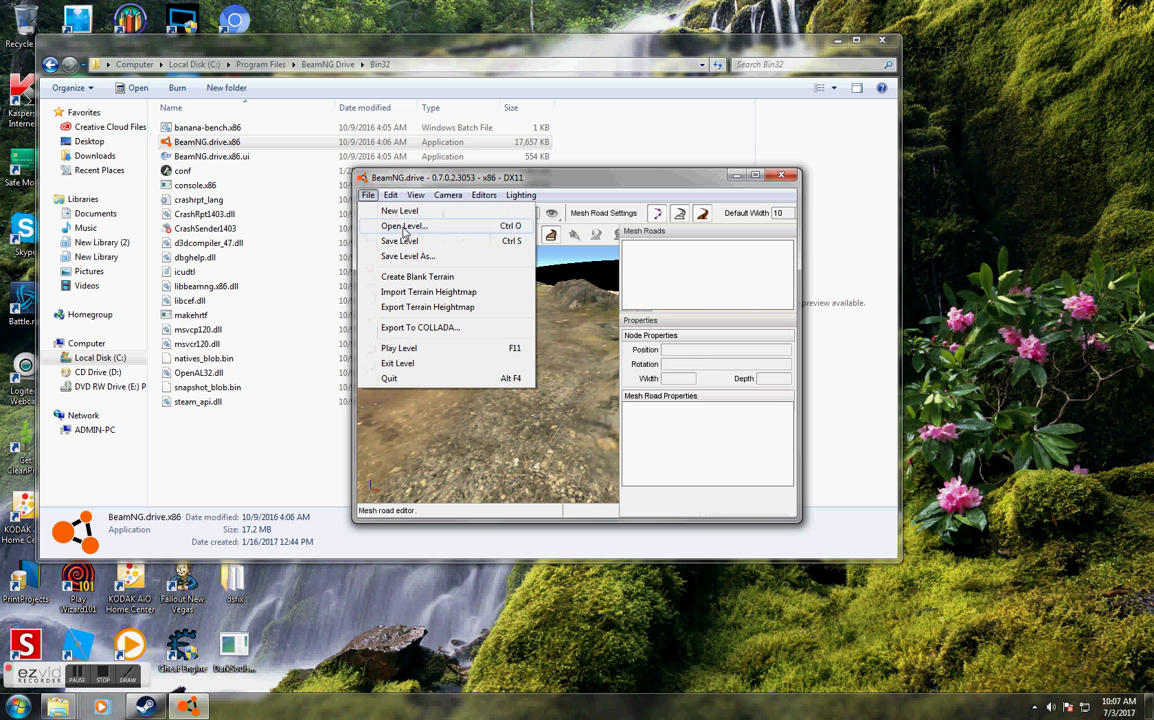
{"action": "left_click", "coordinate": [400, 349]}
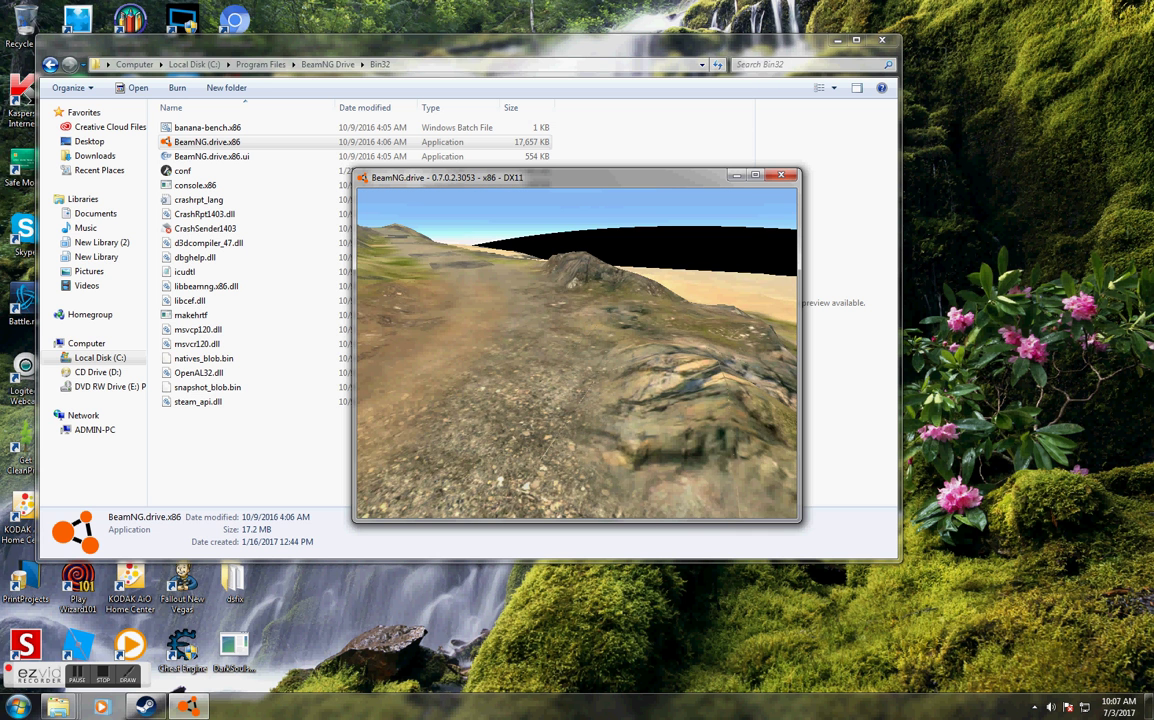
Step: Spawn a Gavril D-Series pickup in the D15 (M) configuration near the dirt road
{"action": "key", "text": "a"}
{"action": "key", "text": "s"}
{"action": "key", "text": "w"}
{"action": "key", "text": "d"}
{"action": "key", "text": "s"}
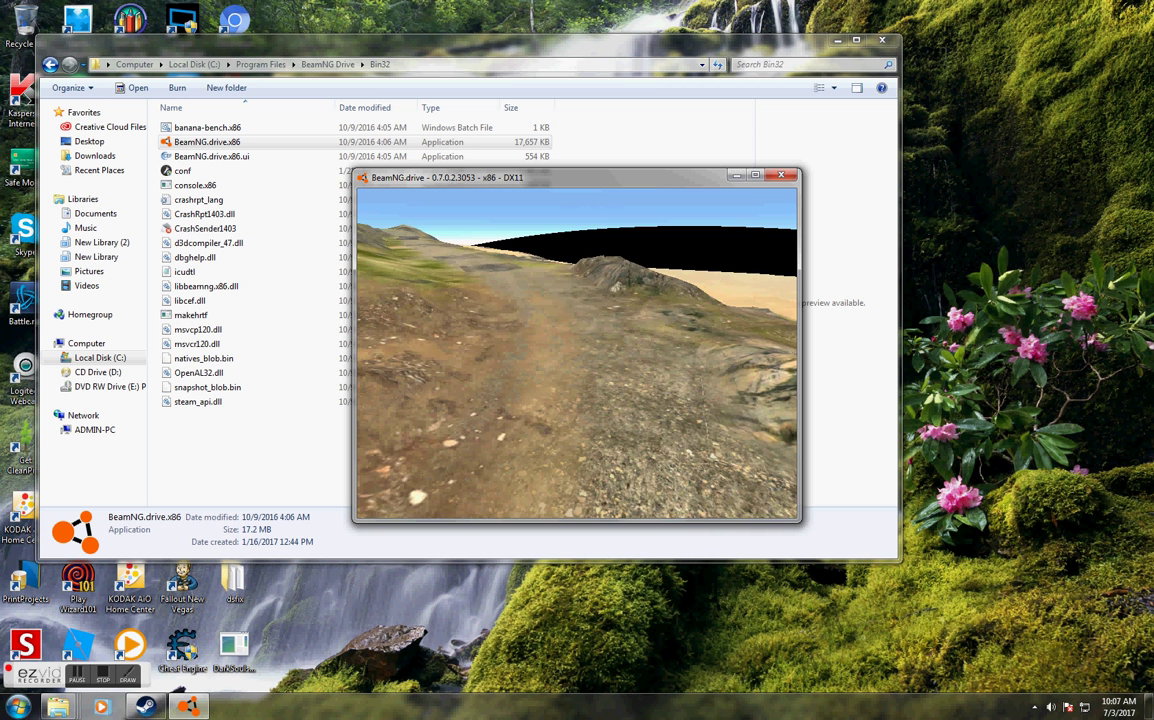
{"action": "key", "text": "Escape"}
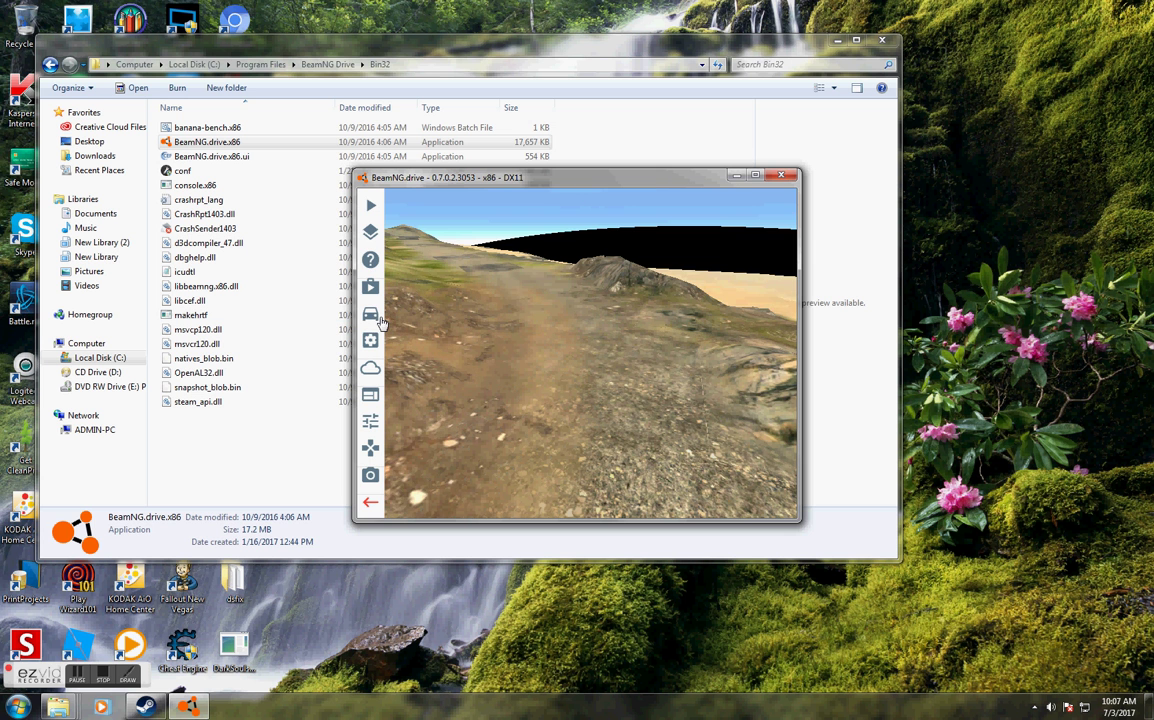
{"action": "left_click", "coordinate": [380, 320]}
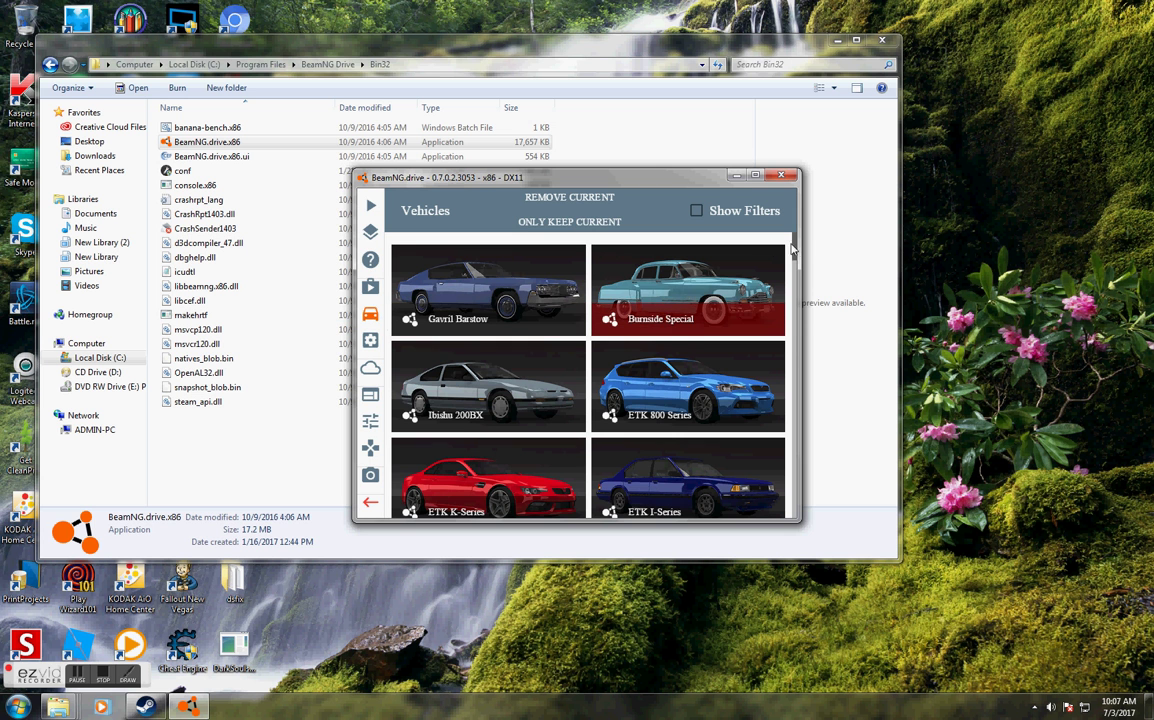
{"action": "left_click_drag", "start_coordinate": [797, 290], "coordinate": [797, 309]}
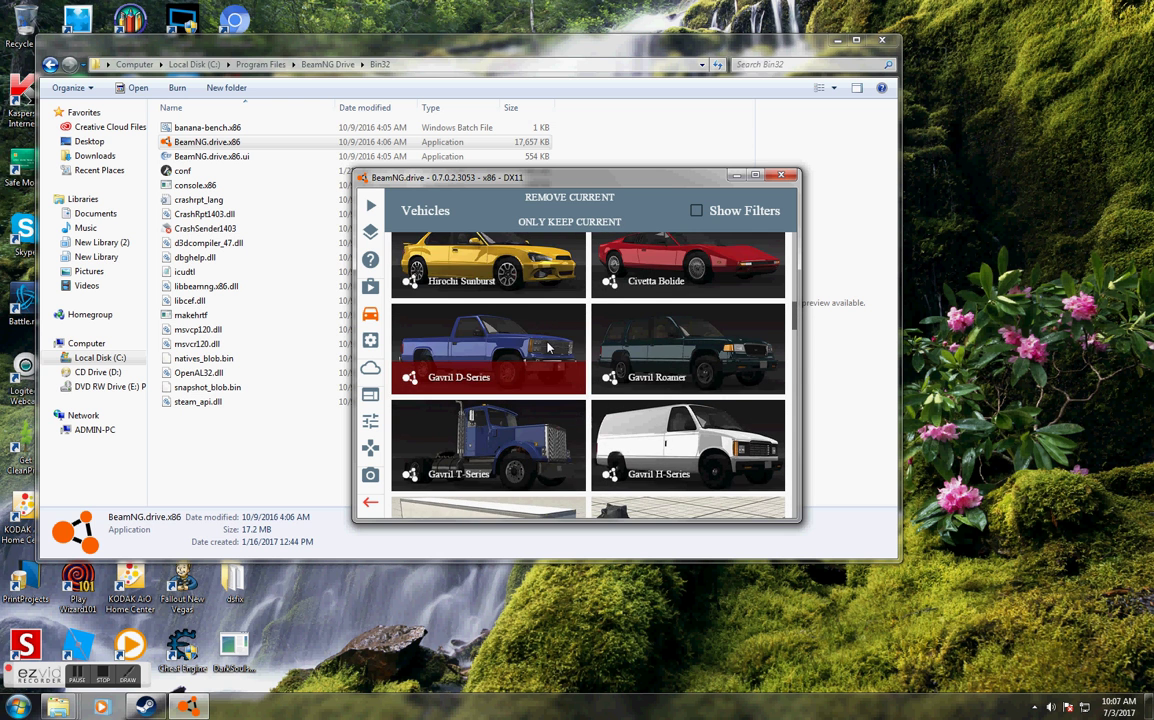
{"action": "left_click", "coordinate": [548, 347]}
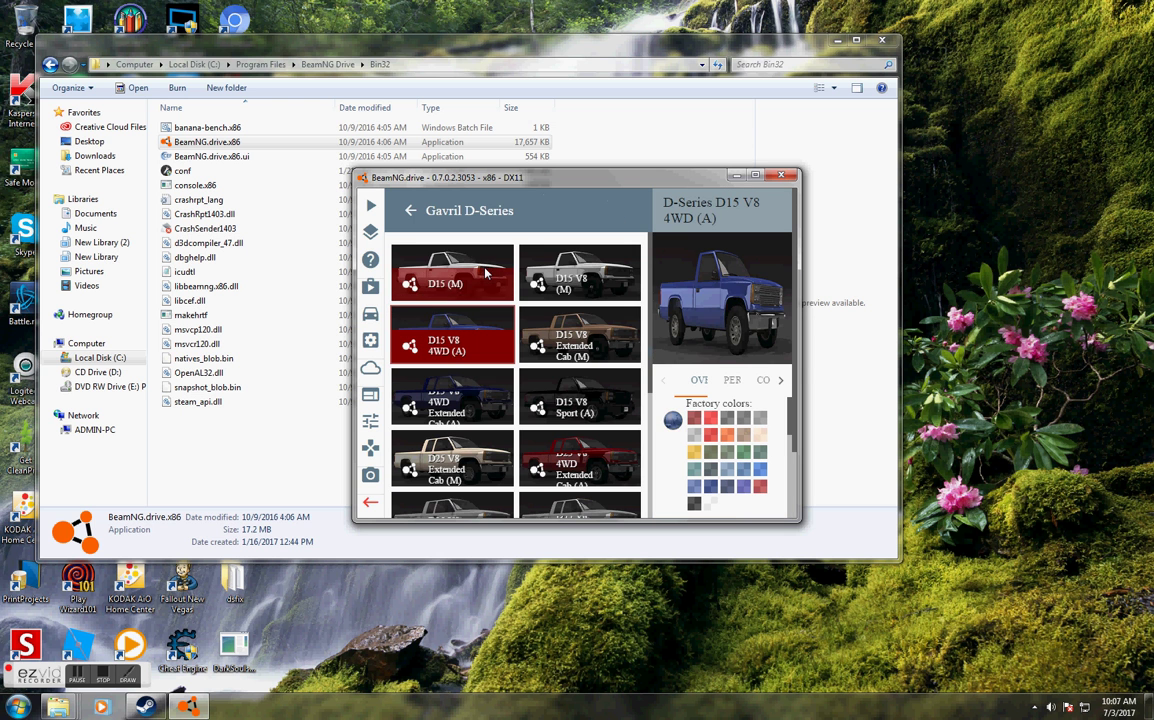
{"action": "left_click", "coordinate": [487, 272]}
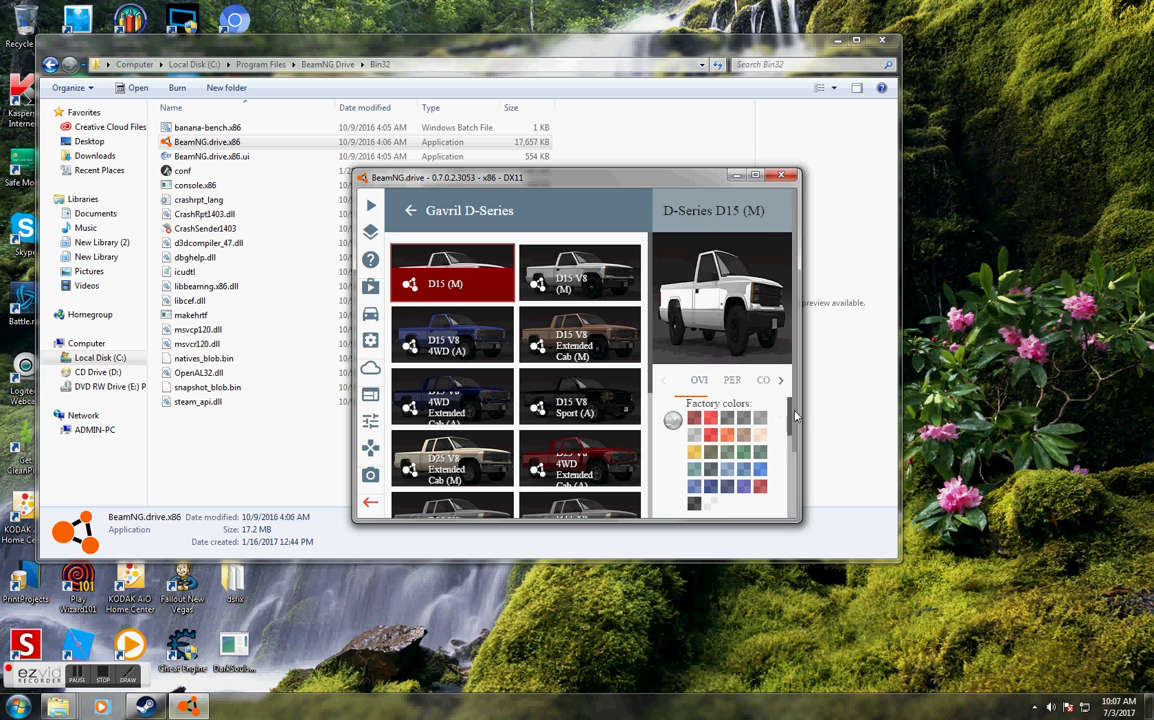
{"action": "scroll", "coordinate": [790, 470], "scroll_direction": "down", "scroll_amount": 2}
{"action": "left_click", "coordinate": [752, 472]}
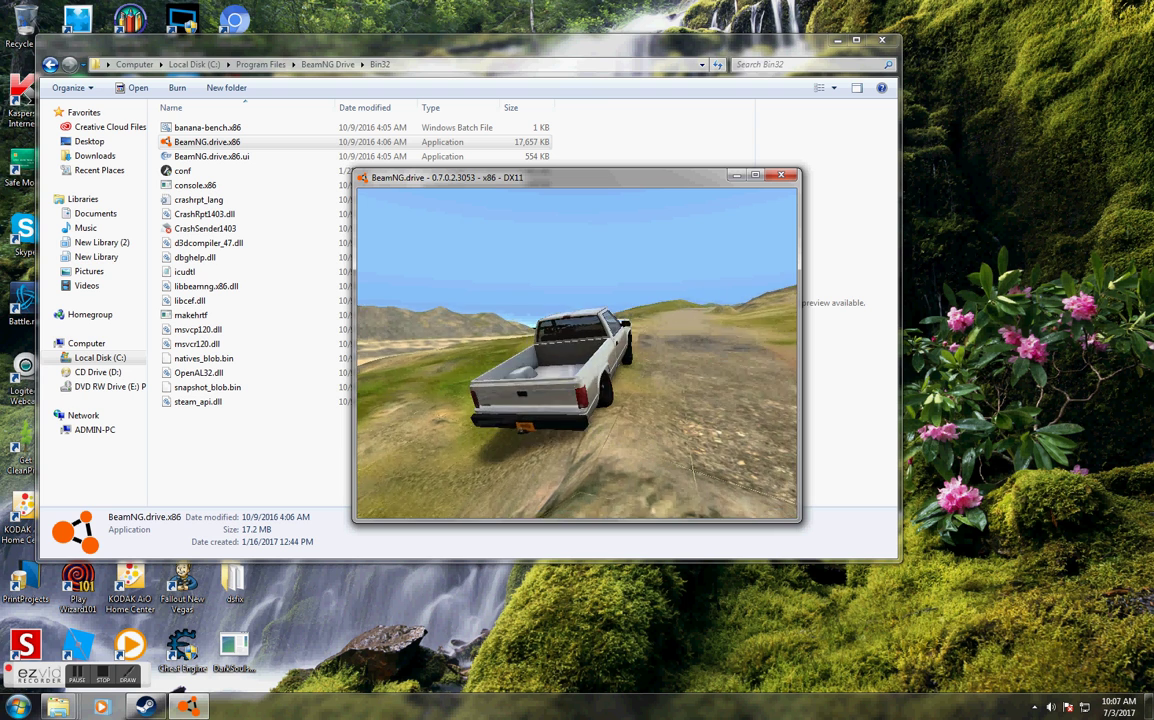
Step: Try to drive the pickup forward over the rocky ground beside the dirt road
{"action": "key", "text": "Up"}
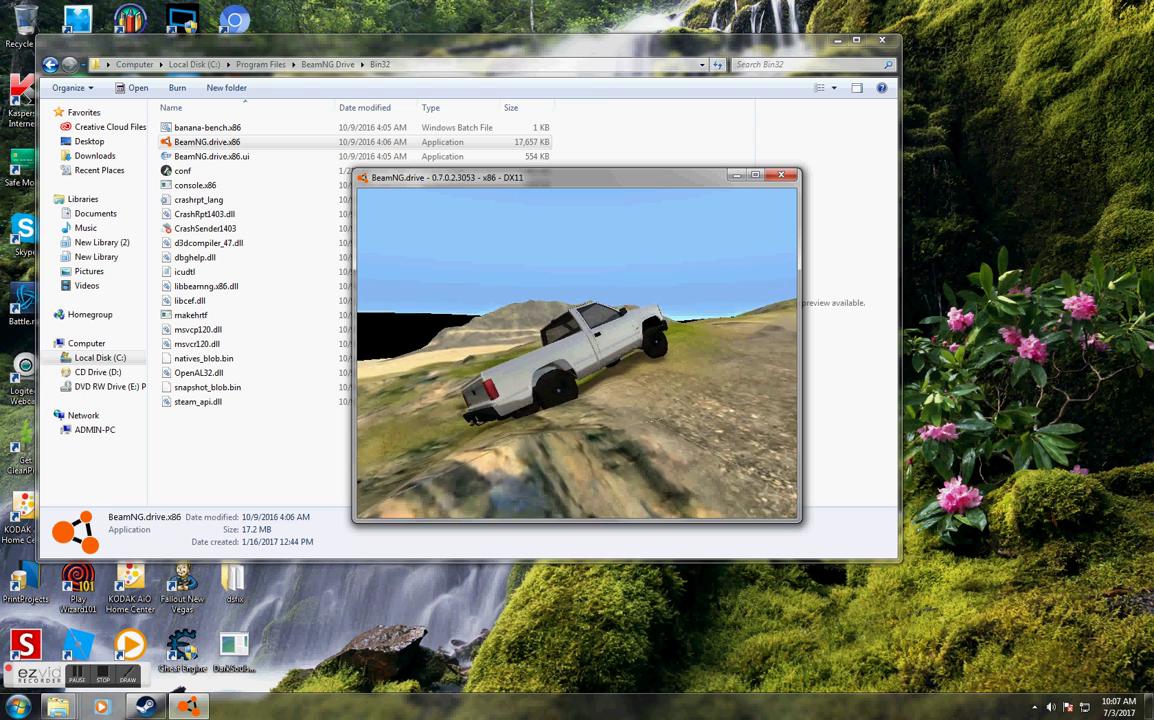
{"action": "key", "text": "Up"}
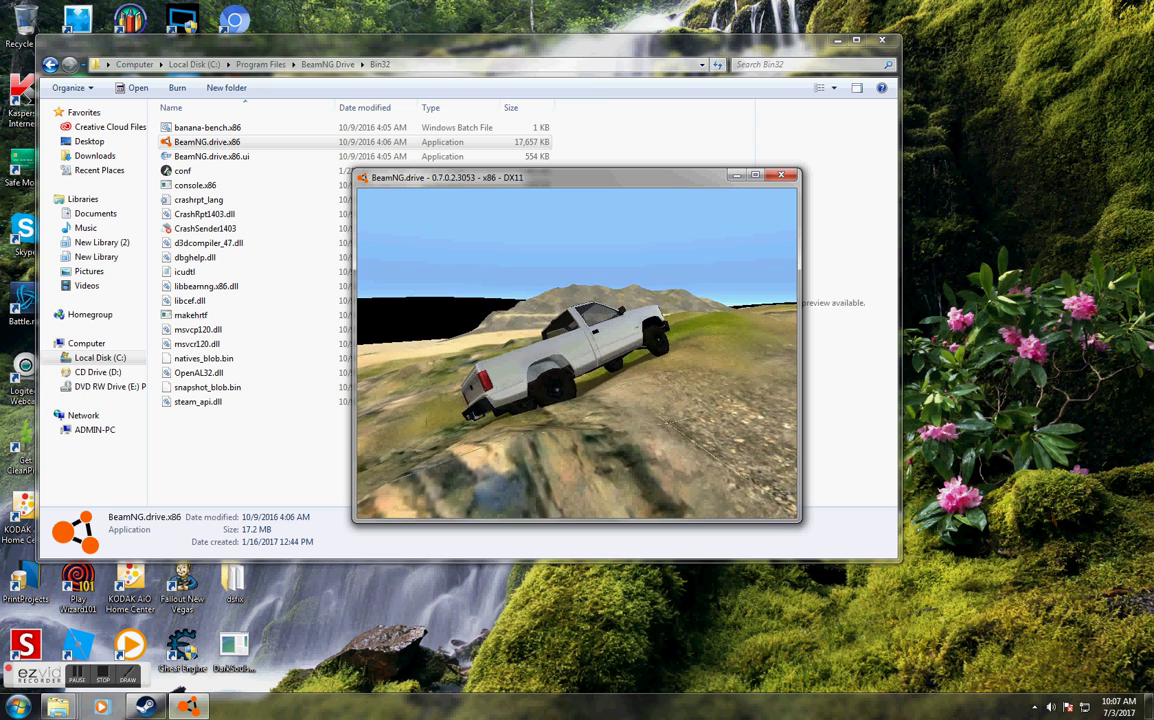
{"action": "key", "text": "Up"}
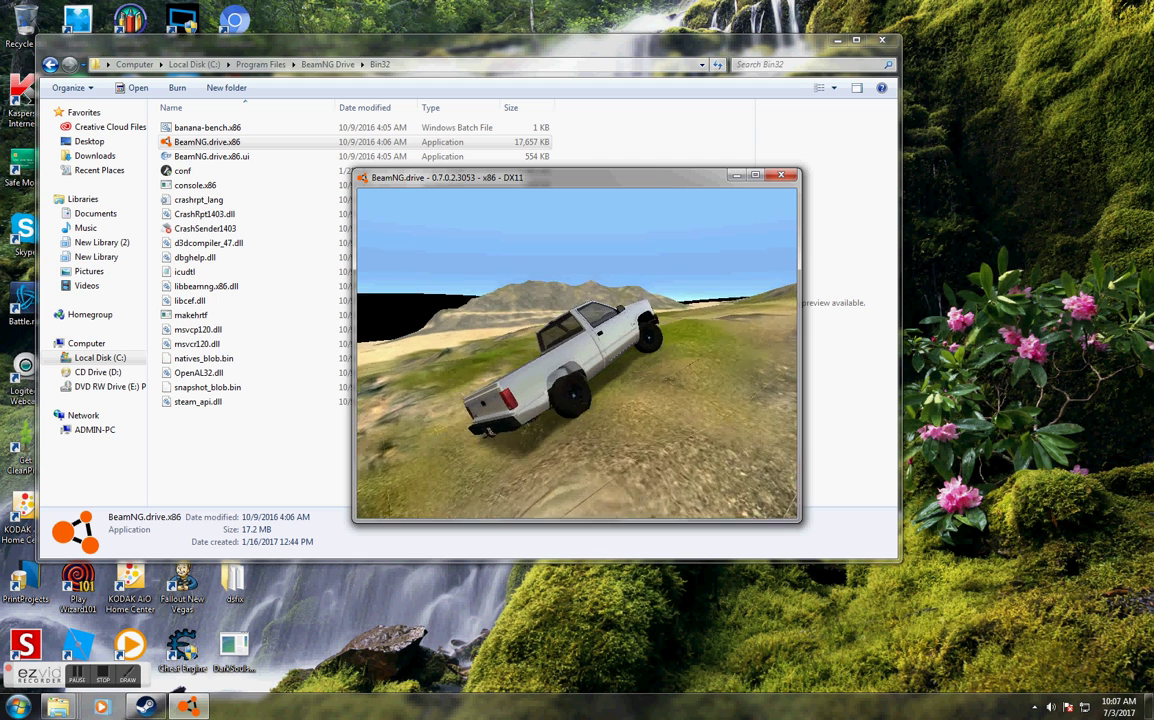
{"action": "key", "text": "Up"}
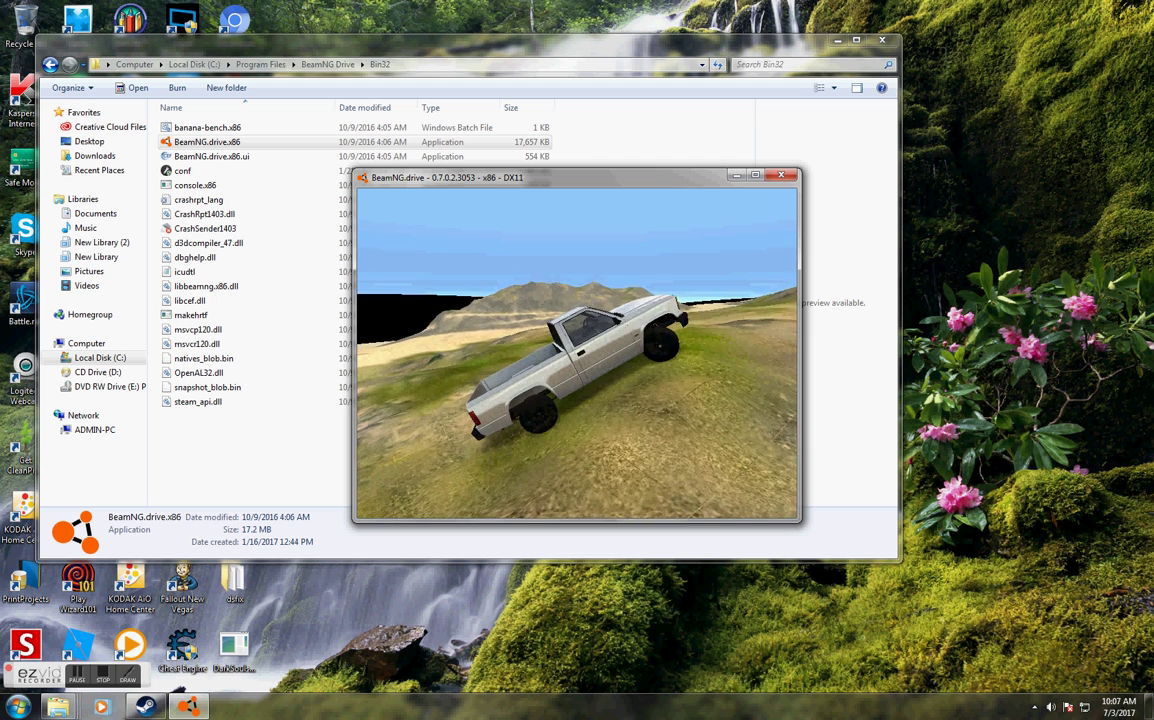
{"action": "key", "text": "Up"}
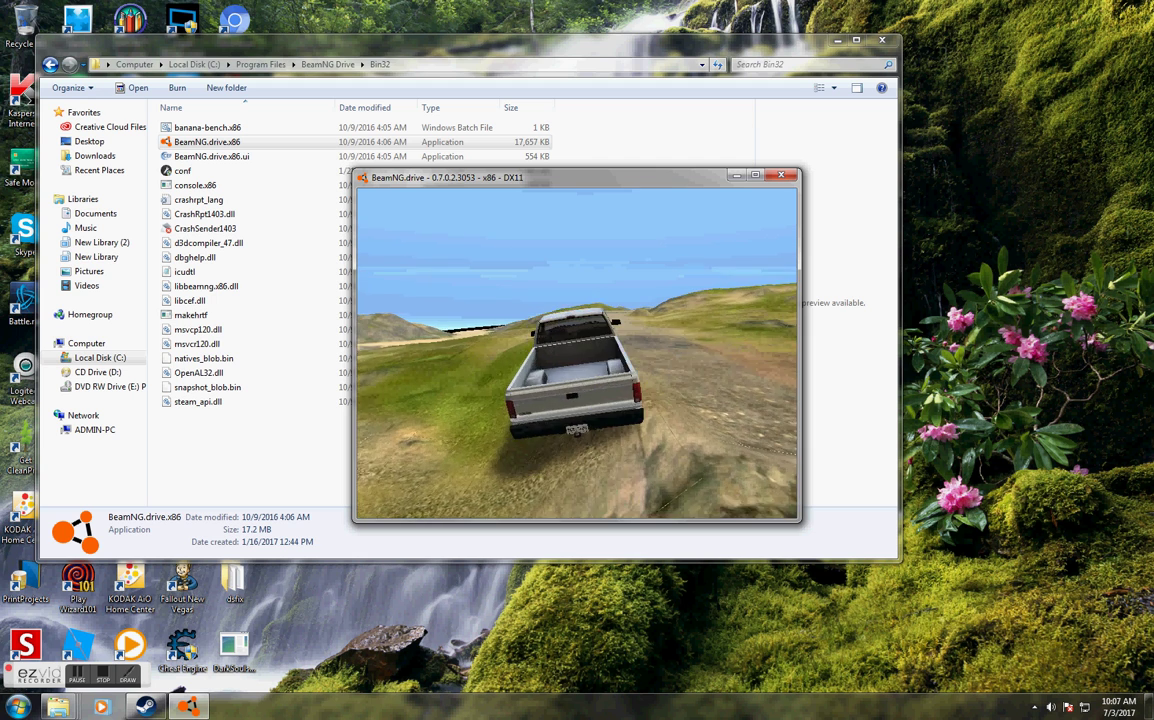
Step: Remove the current pickup from the map
{"action": "key", "text": "Escape"}
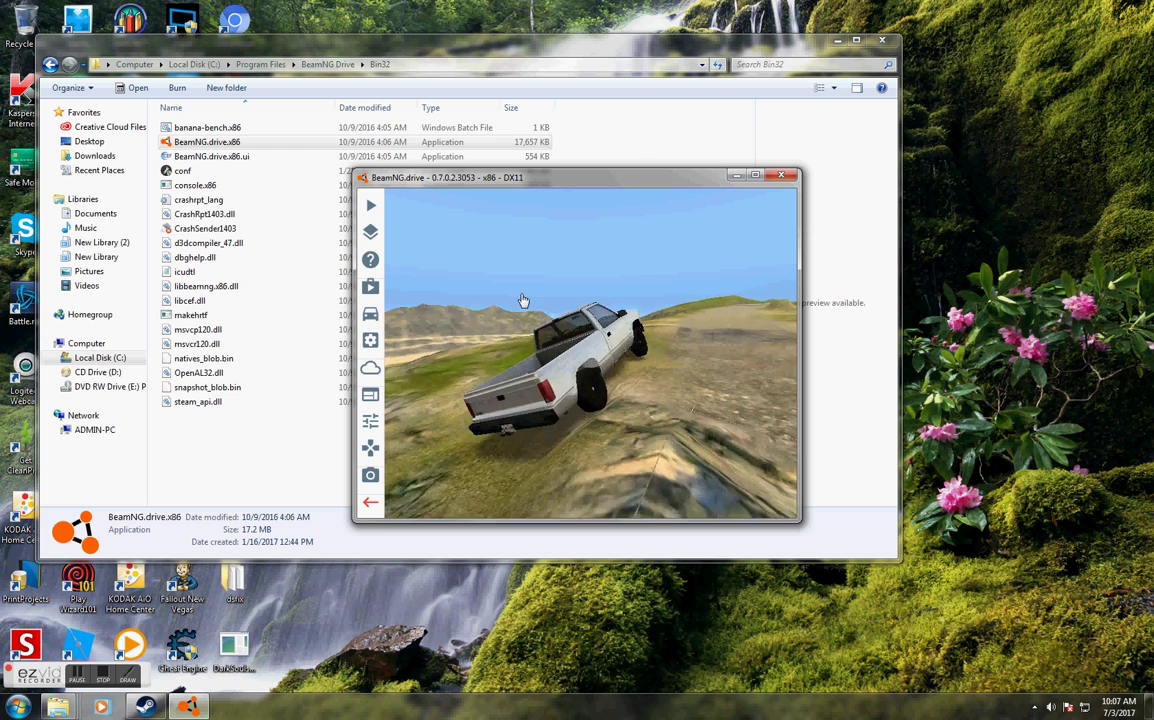
{"action": "left_click", "coordinate": [370, 314]}
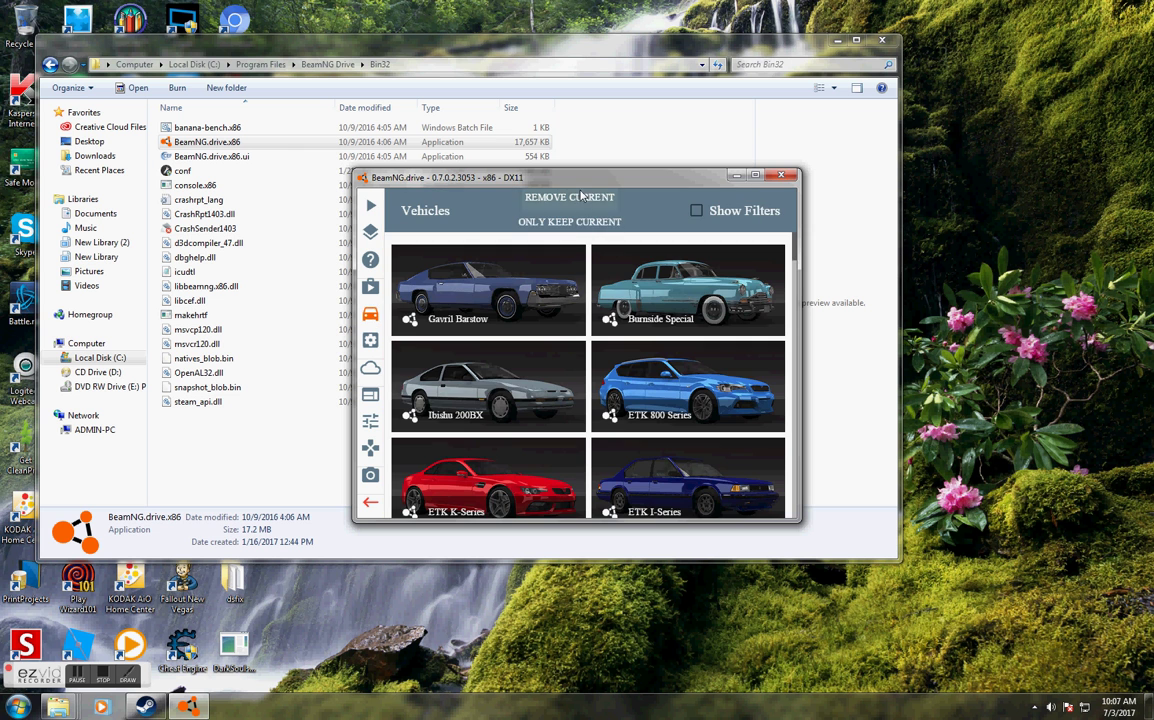
{"action": "left_click", "coordinate": [583, 196]}
Step: Move the free camera farther along the dirt road and spawn a Gavril Barstow there
{"action": "key", "text": "Up"}
{"action": "key", "text": "Left"}
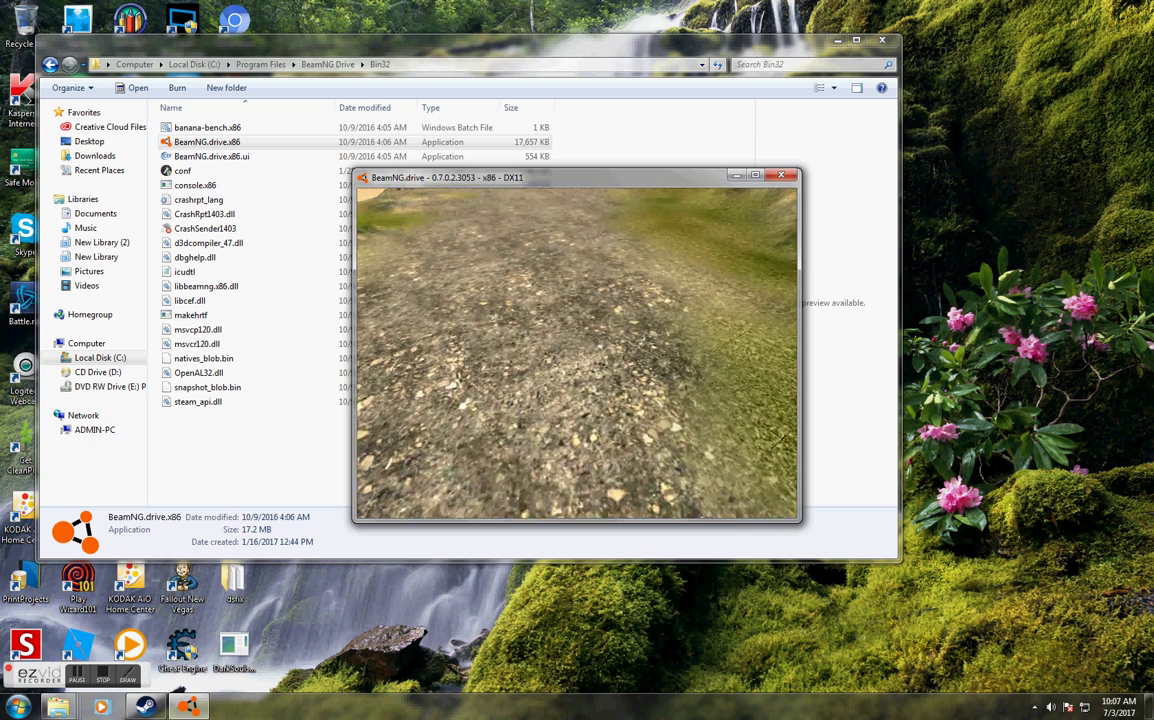
{"action": "key", "text": "Escape"}
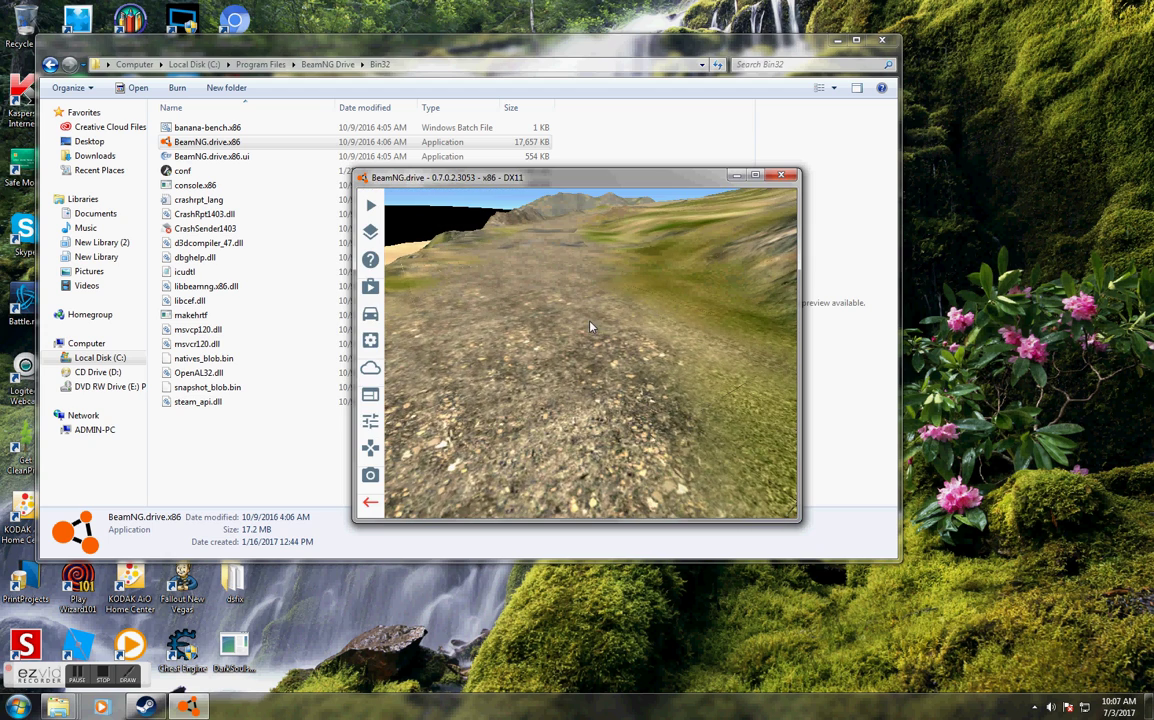
{"action": "left_click", "coordinate": [370, 316]}
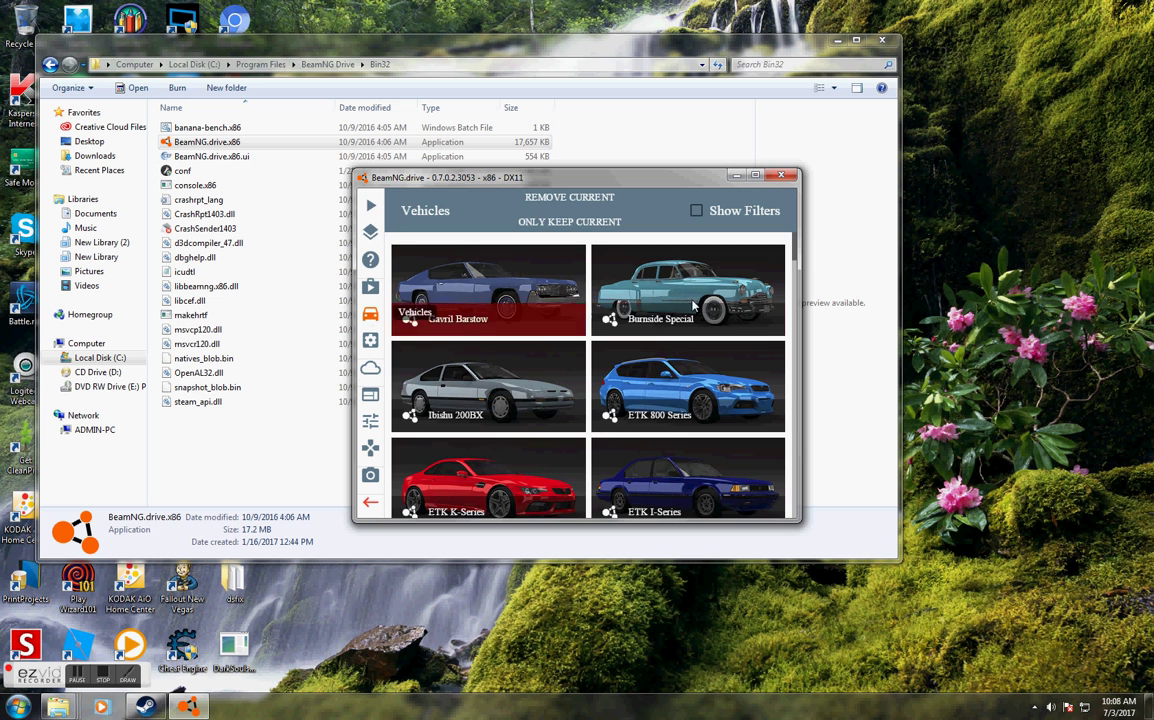
{"action": "left_click", "coordinate": [482, 278]}
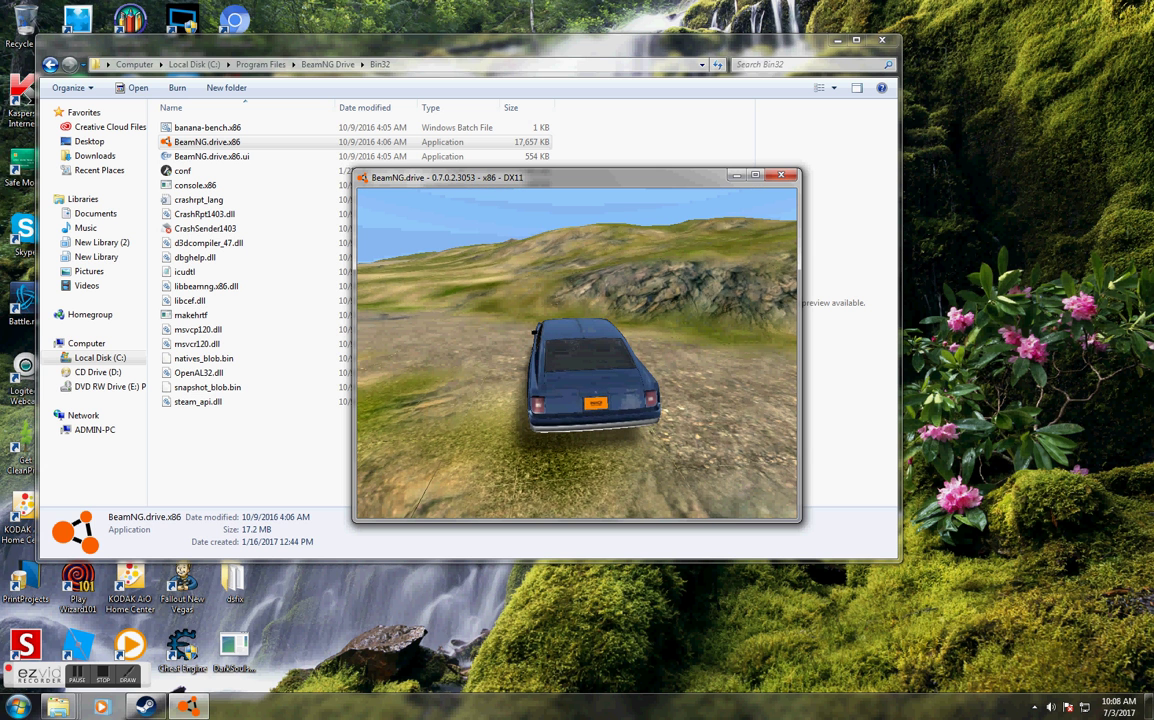
Step: Drive the Barstow forward and steer it left along the dirt road
{"action": "key", "text": "Up"}
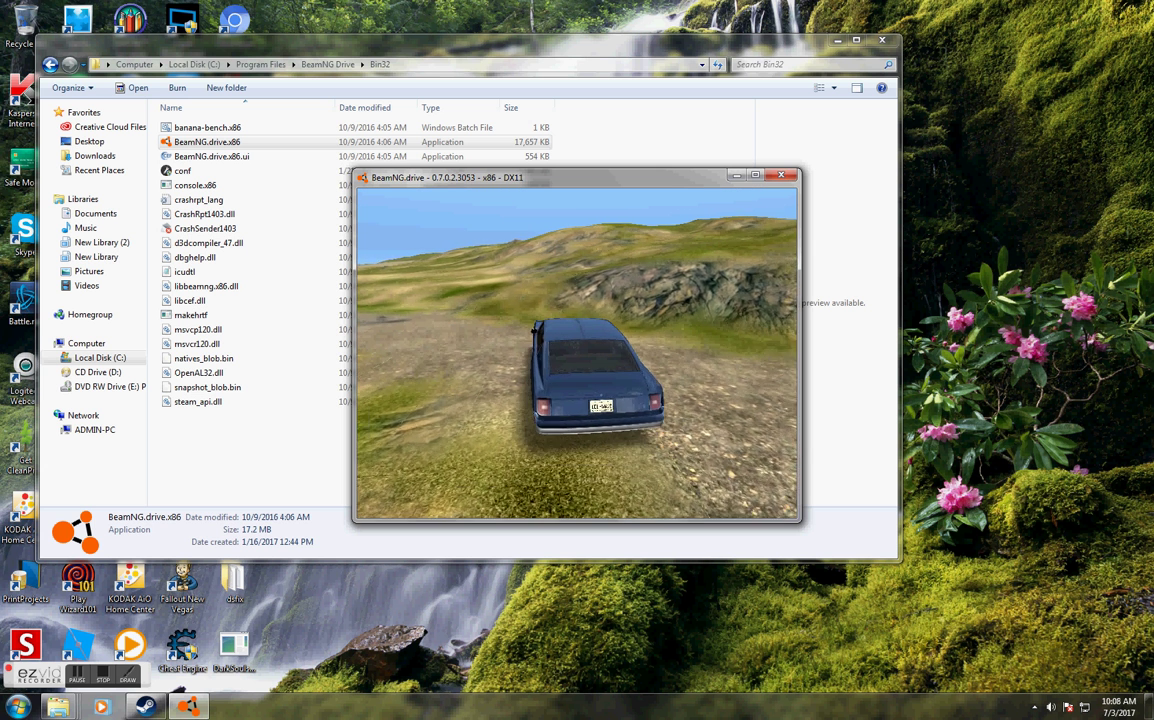
{"action": "key", "text": "Left"}
{"action": "key", "text": "Up"}
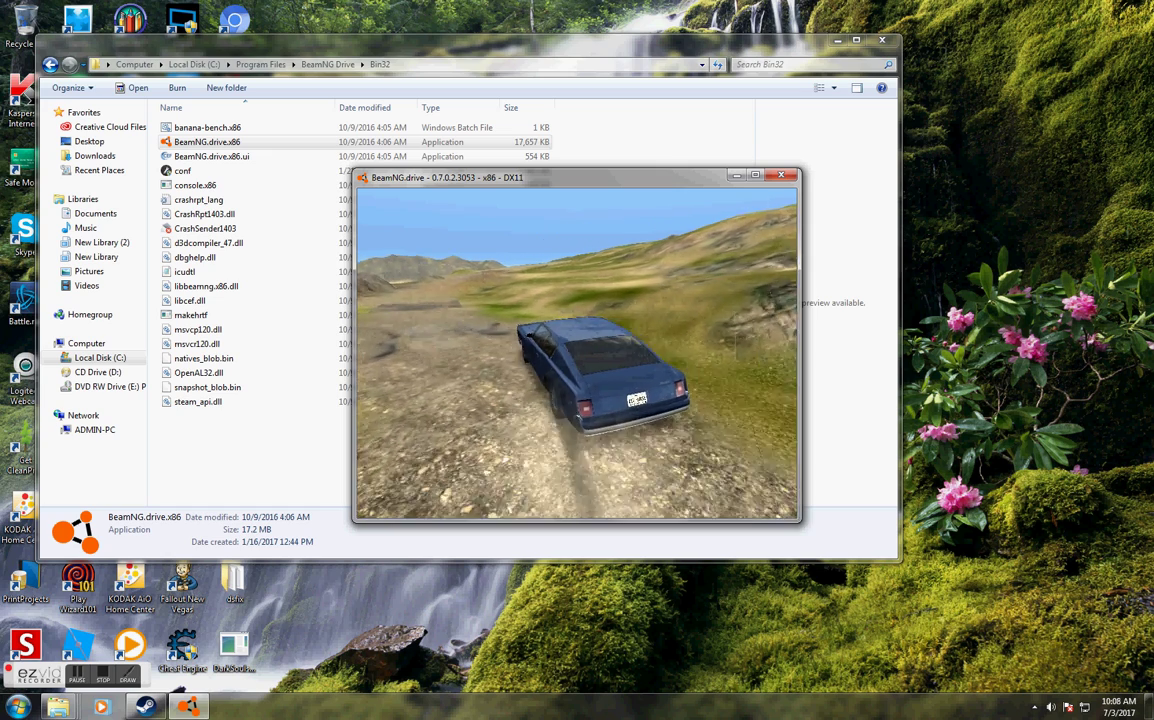
Step: Drive the Barstow off the dirt road and over the rocky, grassy slope down onto the sand
{"action": "key", "text": "Up"}
{"action": "key", "text": "Left"}
{"action": "key", "text": "Up"}
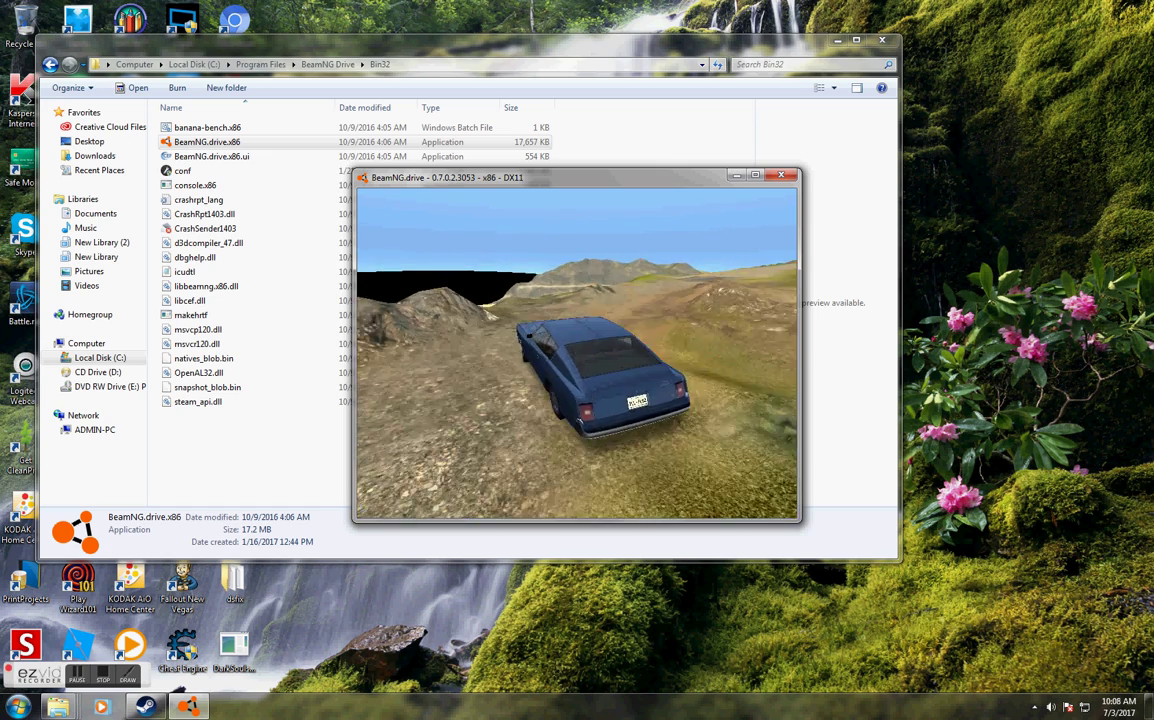
{"action": "key", "text": "Up"}
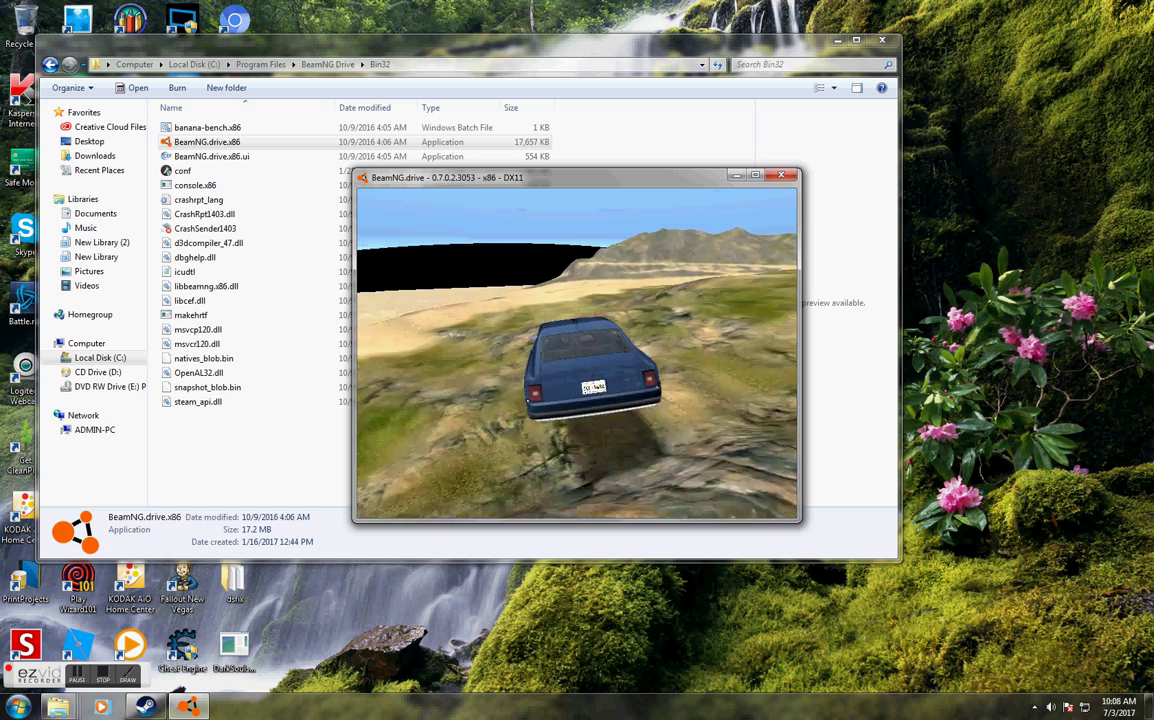
{"action": "key", "text": "Up"}
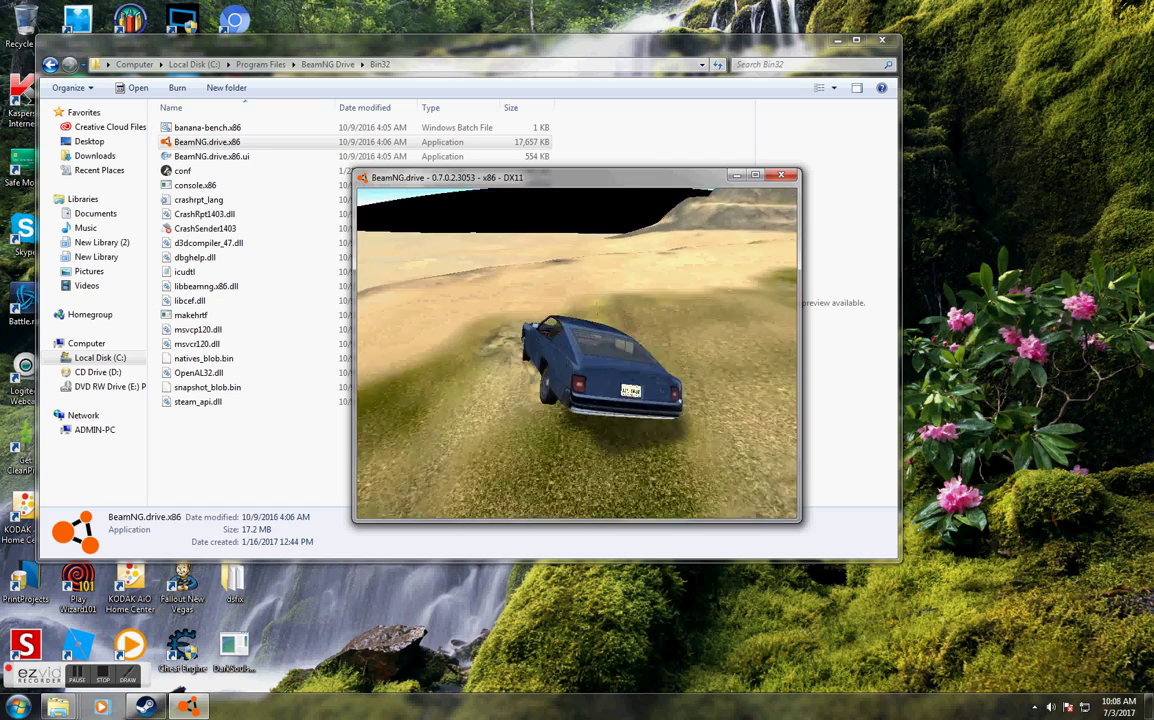
{"action": "key", "text": "Up"}
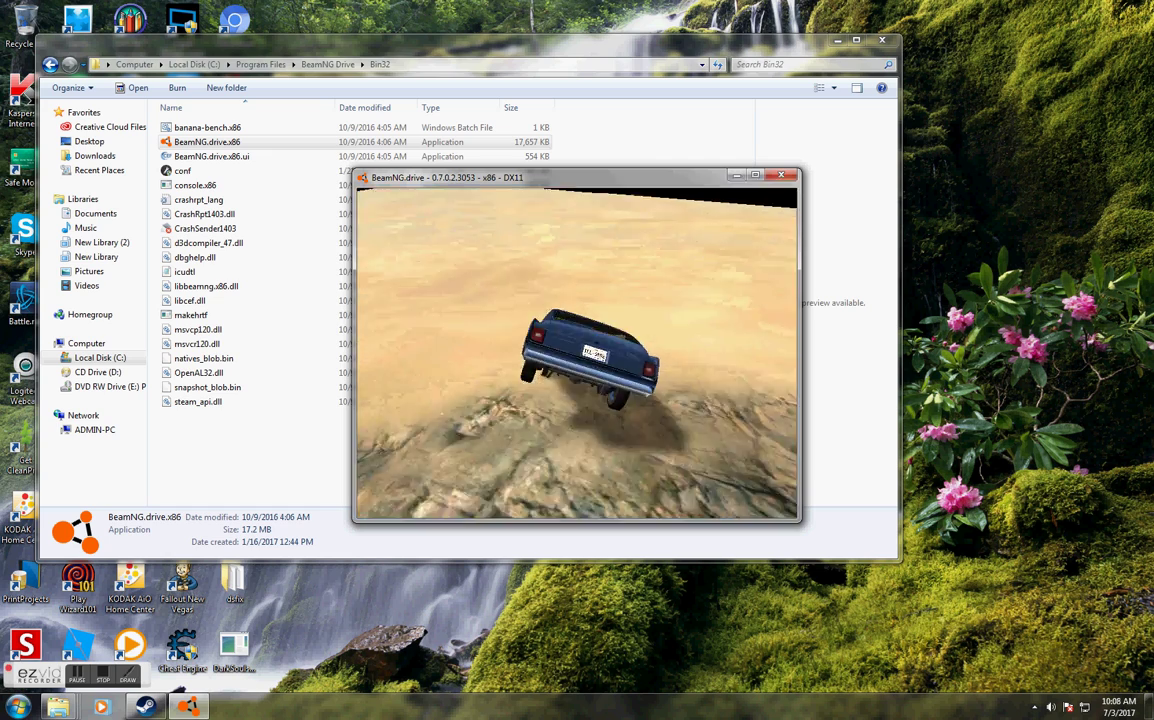
Step: Drive the Barstow along the open sand, steering it right and left toward the rocky hillside
{"action": "key", "text": "Right"}
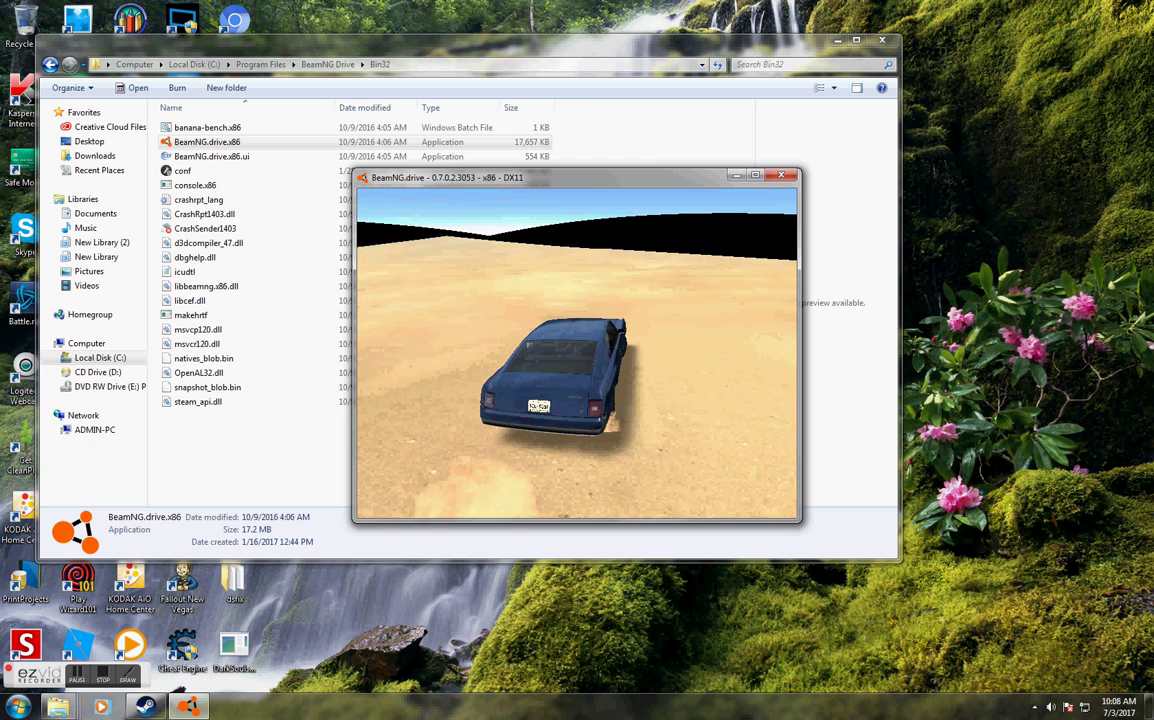
{"action": "key", "text": "Left"}
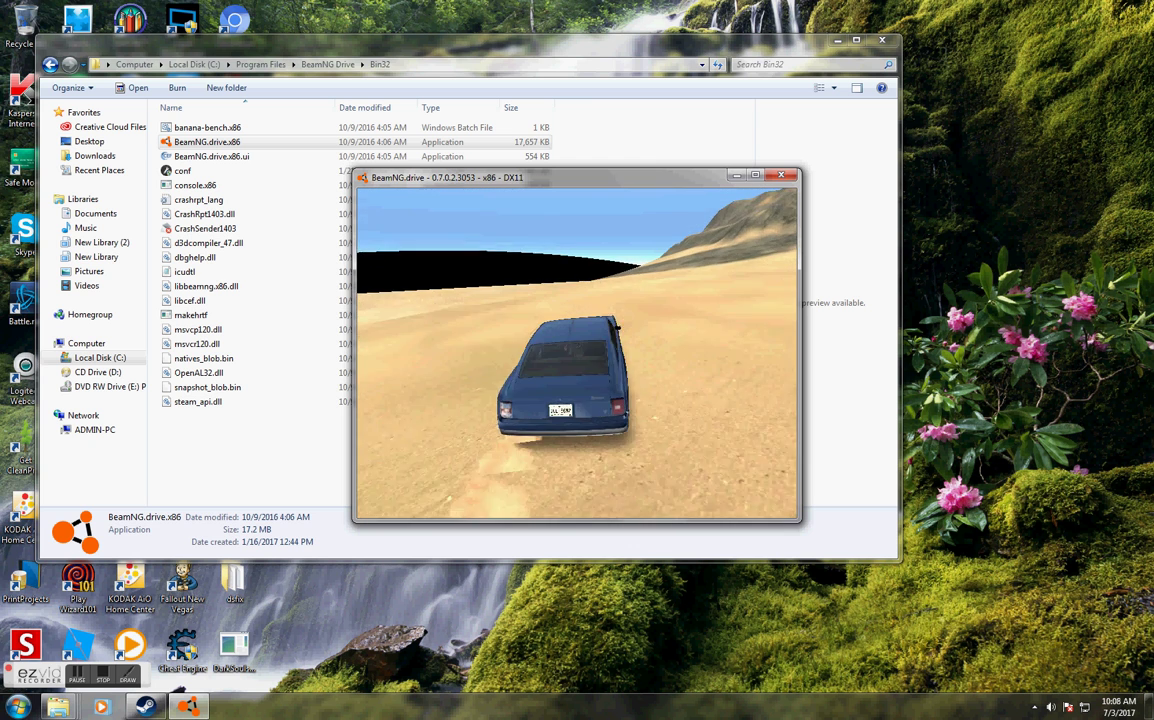
{"action": "key", "text": "Up"}
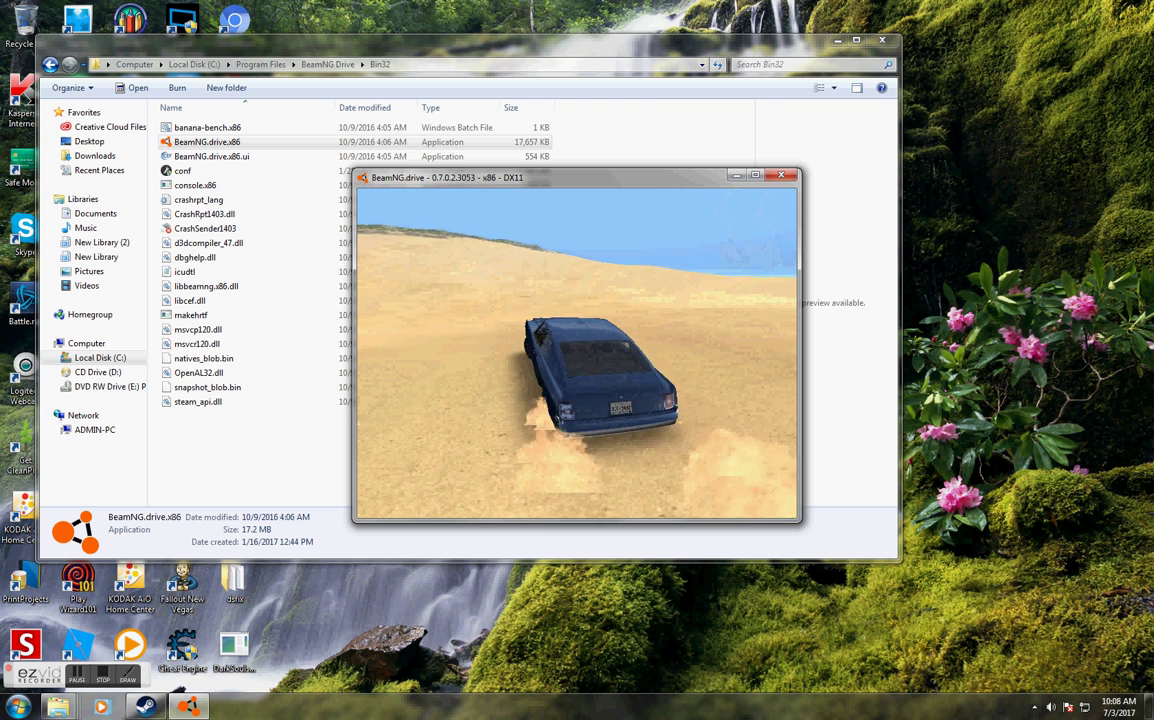
{"action": "key", "text": "Up"}
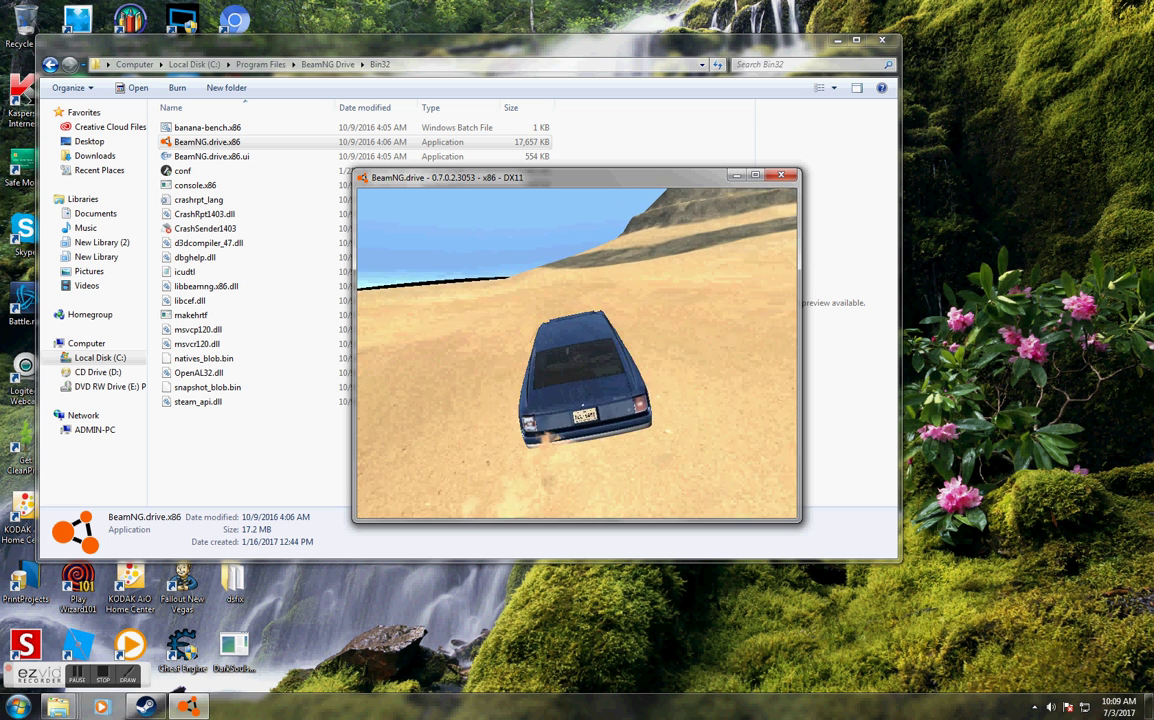
Step: Steer the Barstow right over the rocky ground and drive it across the sand into the grassy hills
{"action": "key", "text": "Right"}
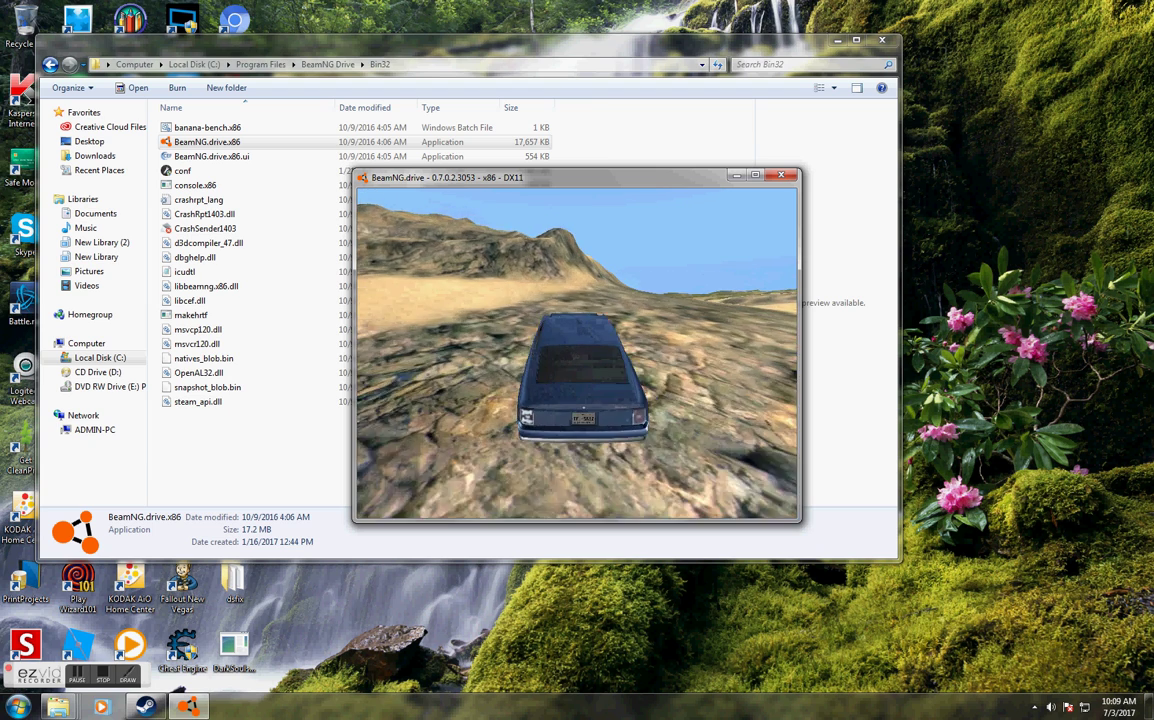
{"action": "key", "text": "Right"}
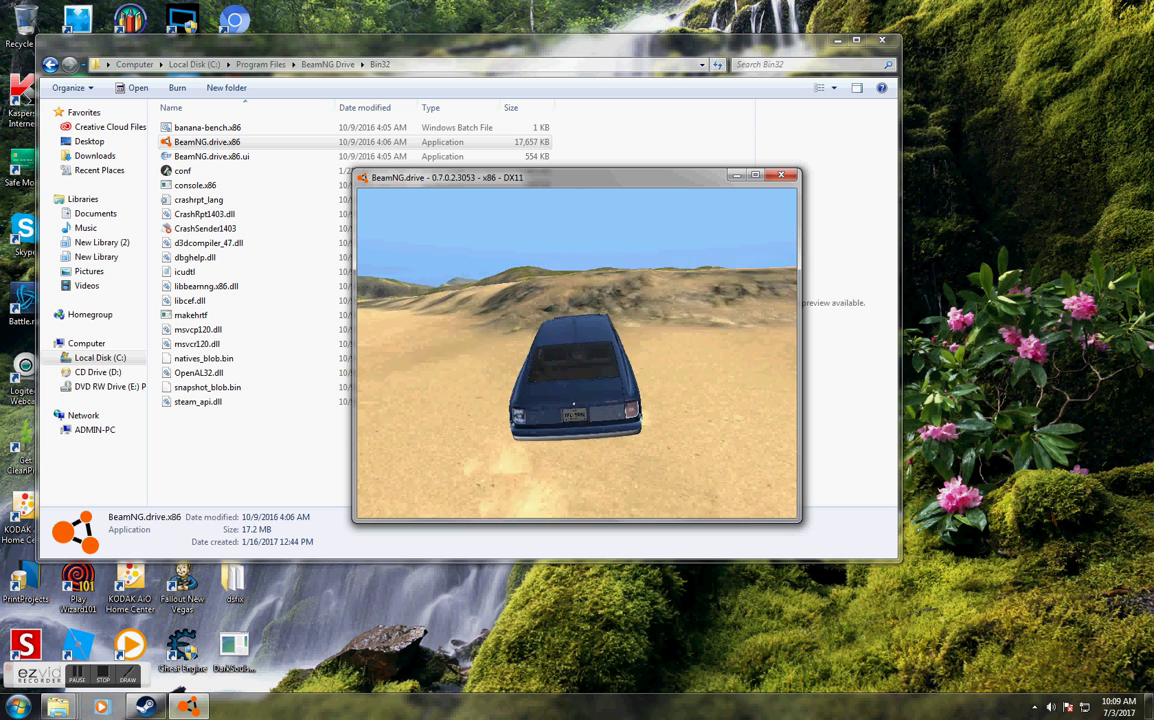
{"action": "key", "text": "Up"}
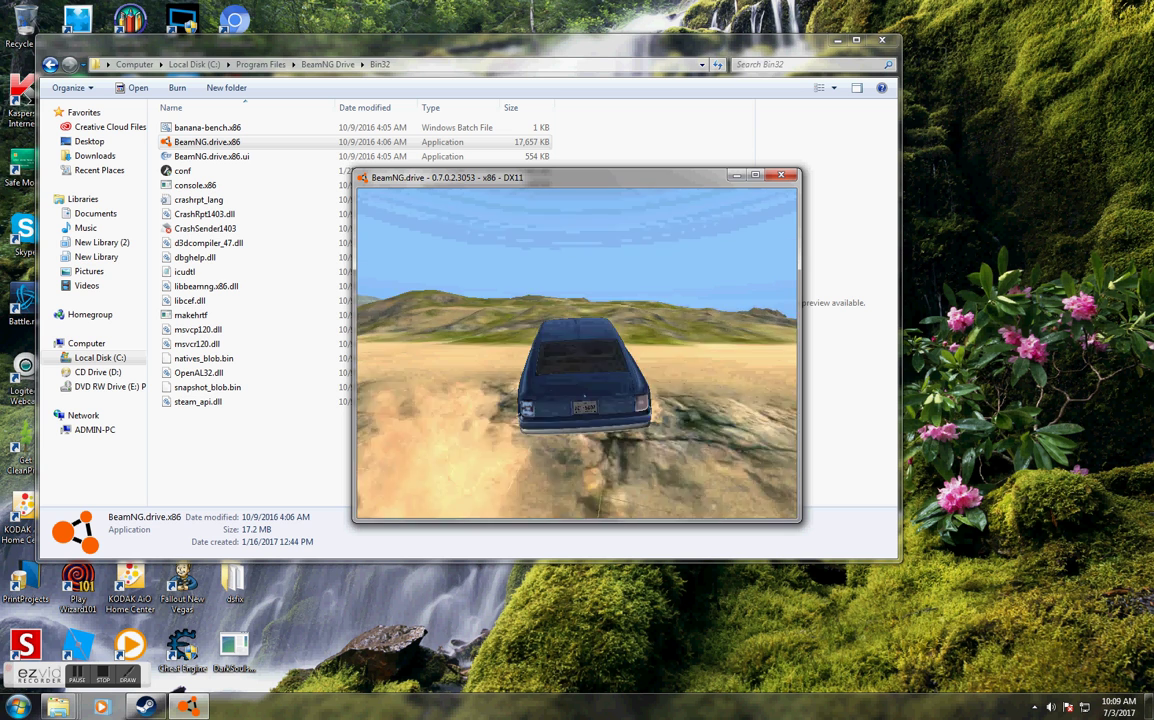
{"action": "key", "text": "Up"}
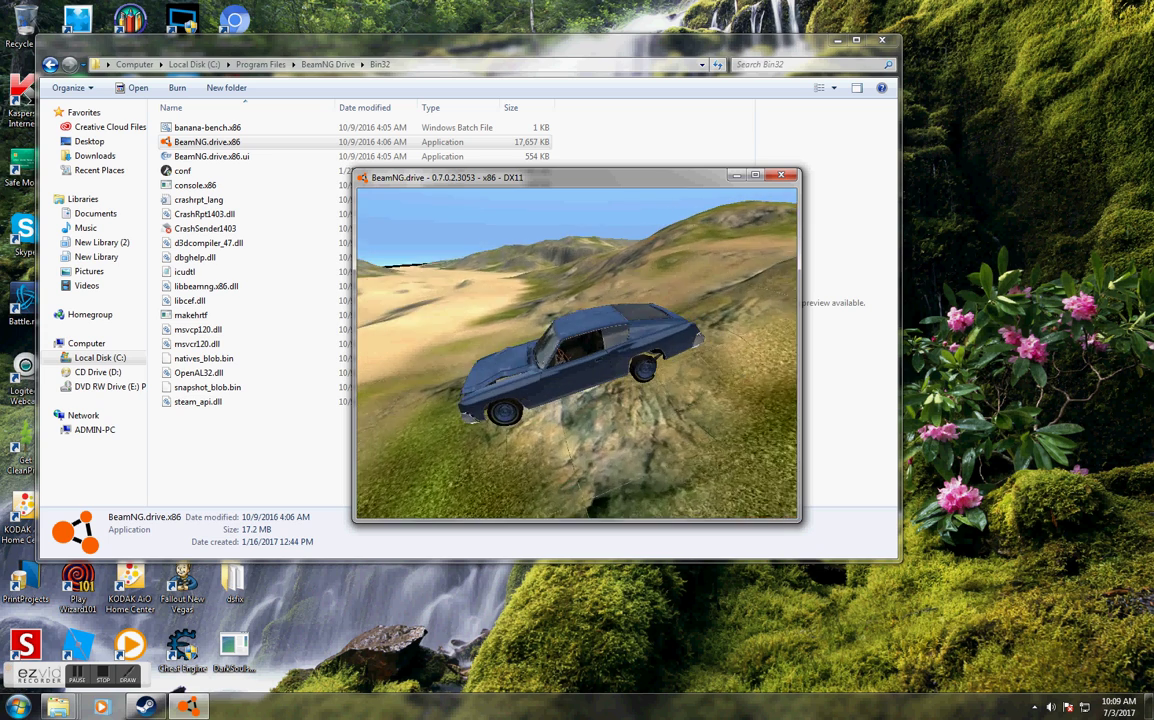
Step: Turn the Barstow on the grassy slope and drive it back down toward the sand
{"action": "key", "text": "Left"}
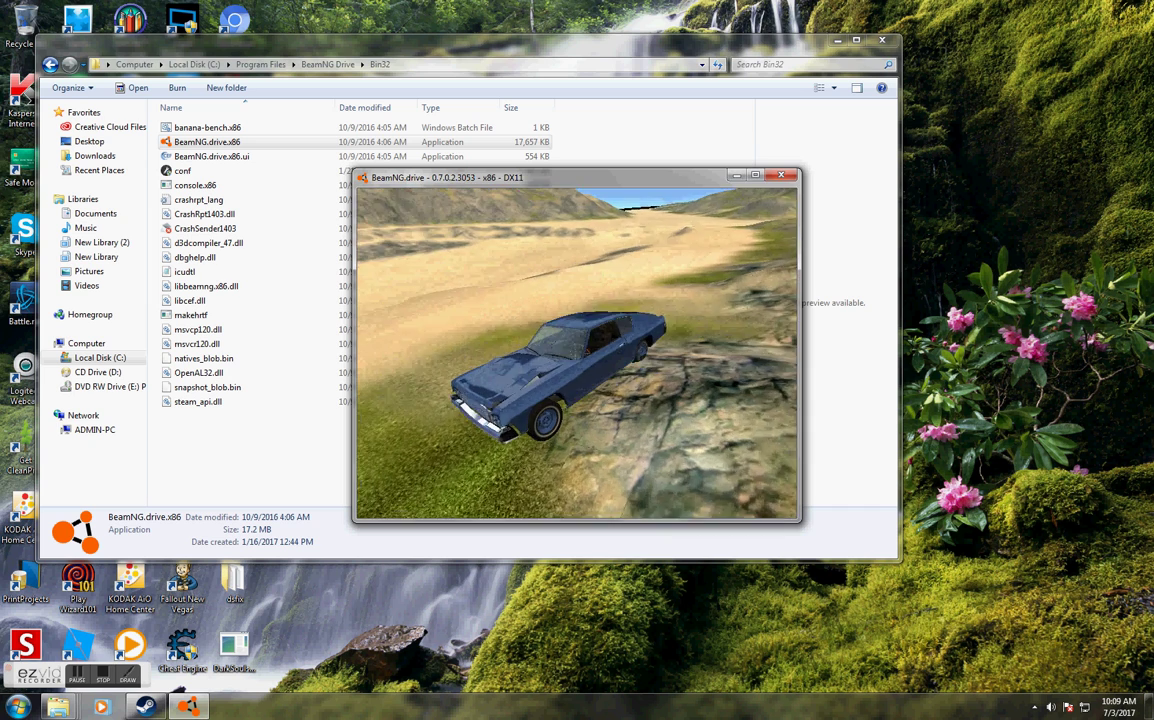
{"action": "key", "text": "Left"}
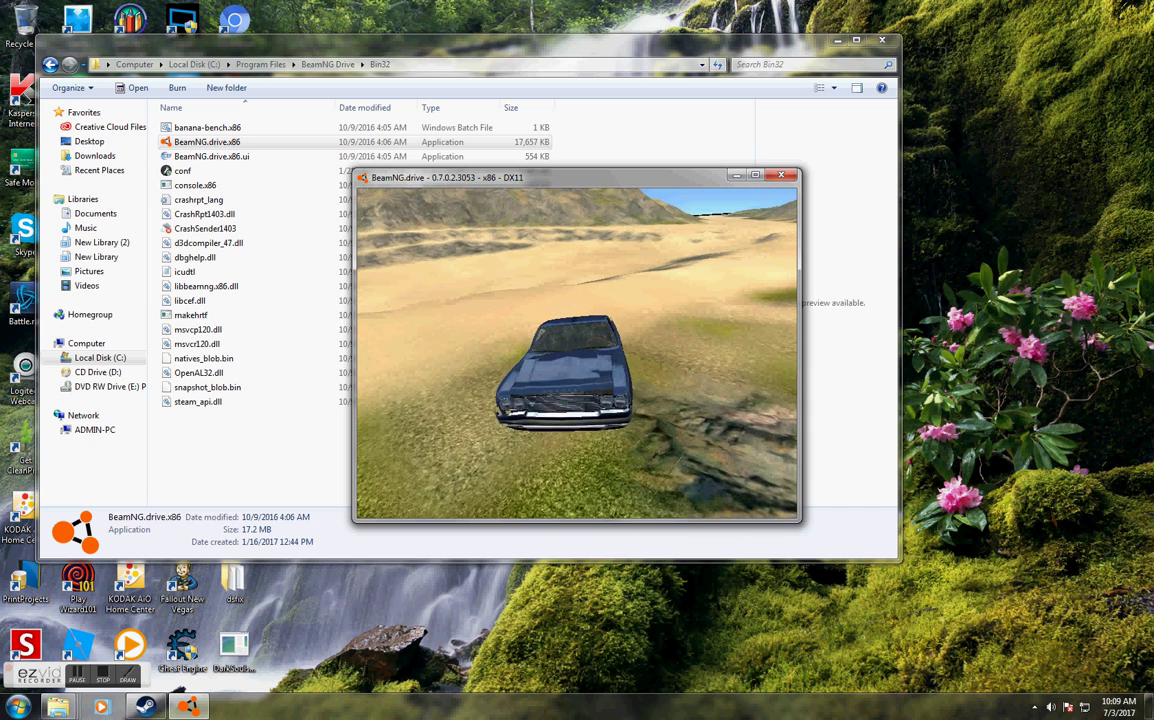
{"action": "key", "text": "Left"}
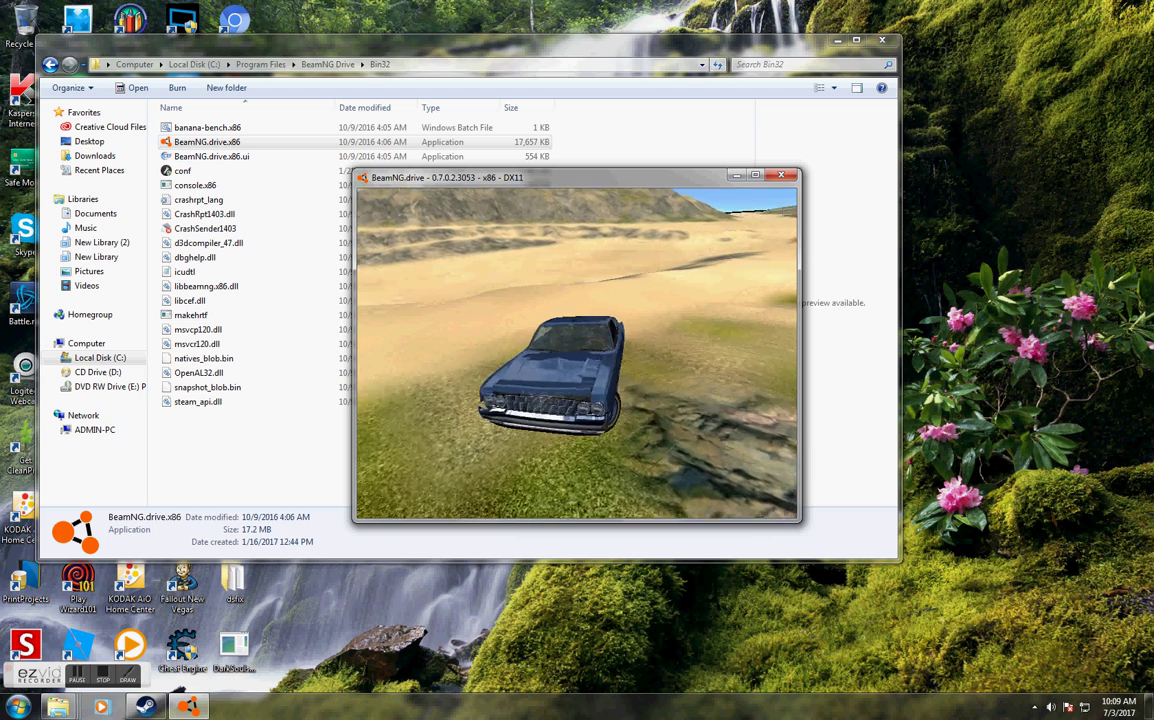
{"action": "key", "text": "KP_4"}
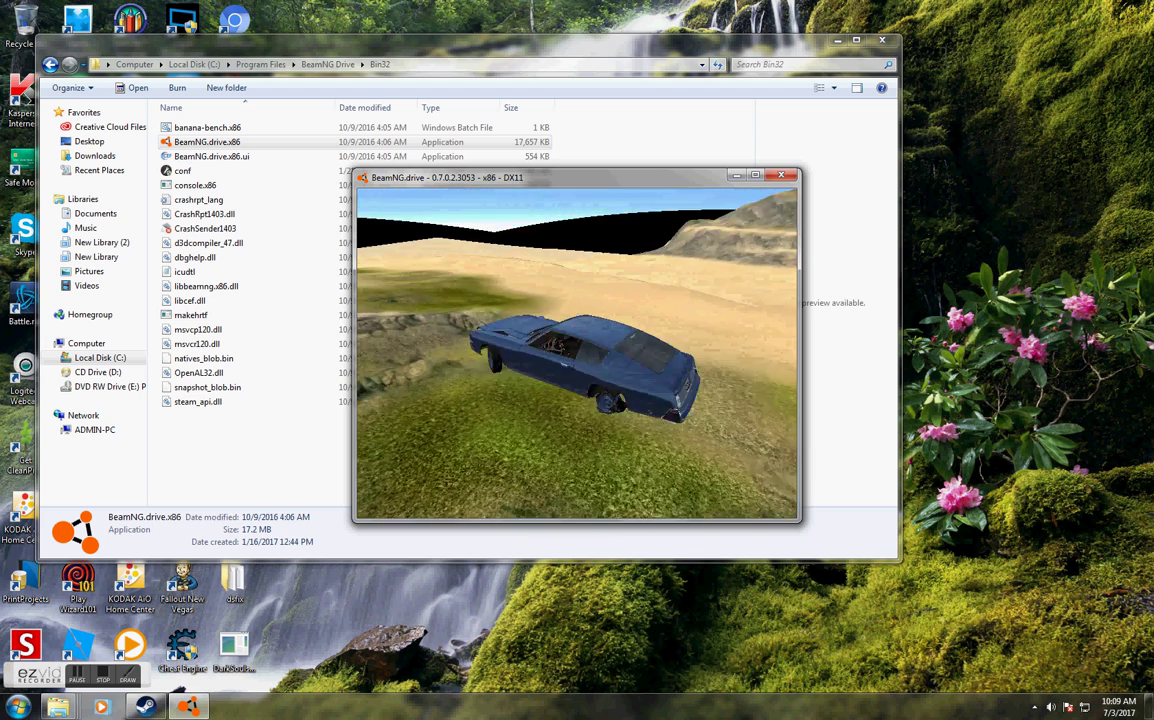
{"action": "key", "text": "Right"}
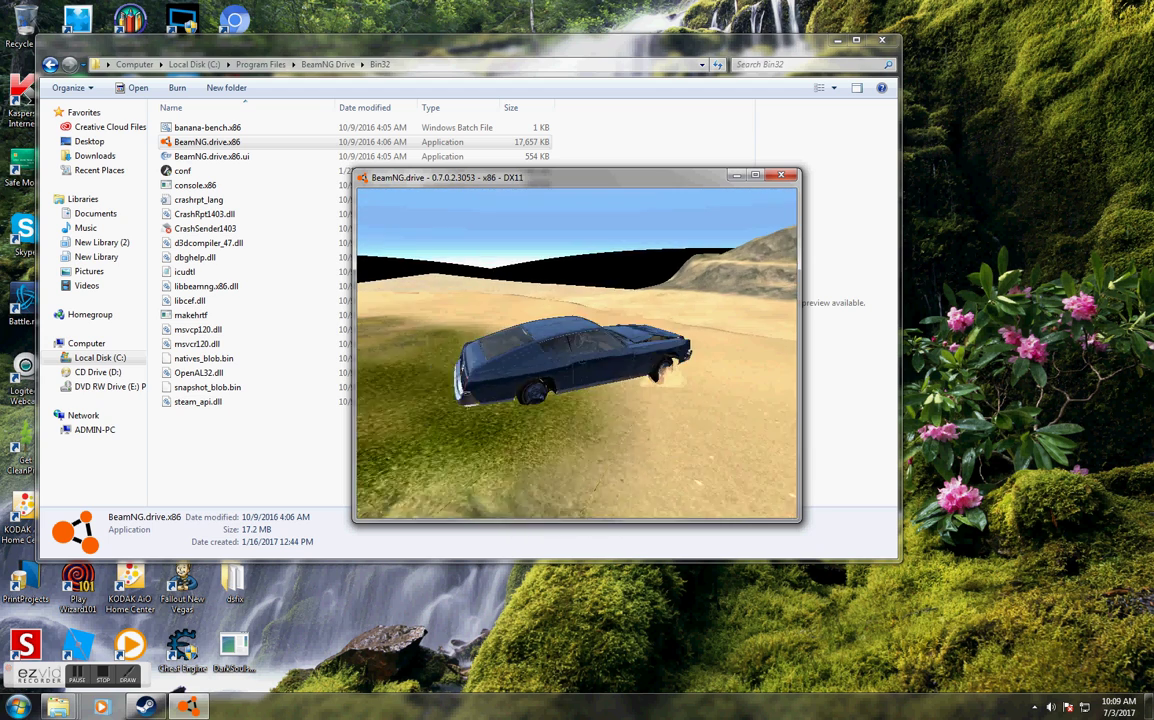